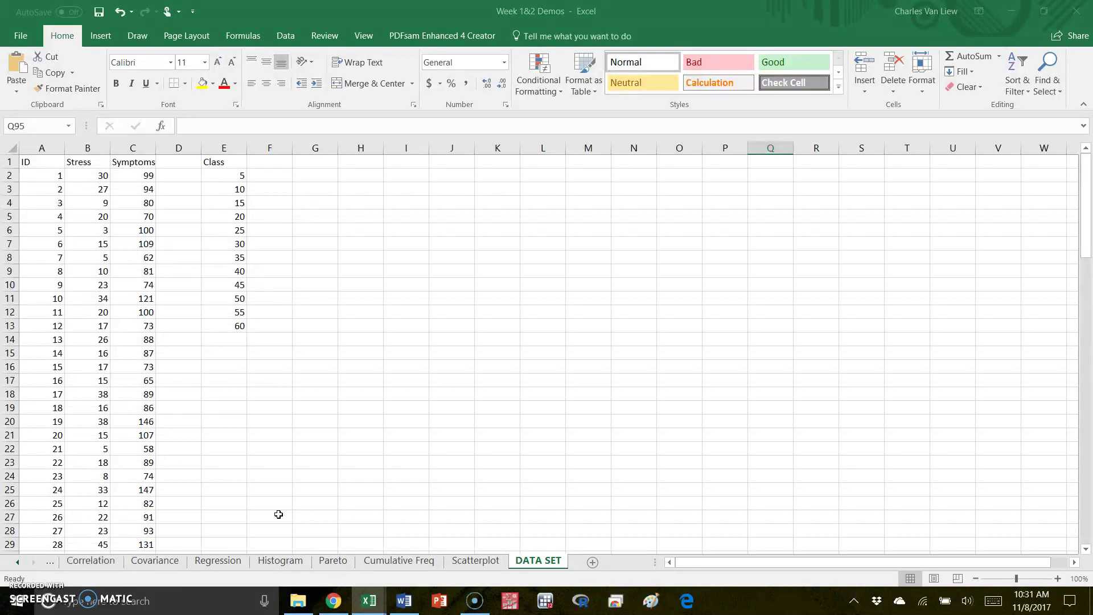
- Select the ID, Stress and Symptoms columns in turn, ending on the Stress column
left_click(526, 564)
left_click(41, 148)
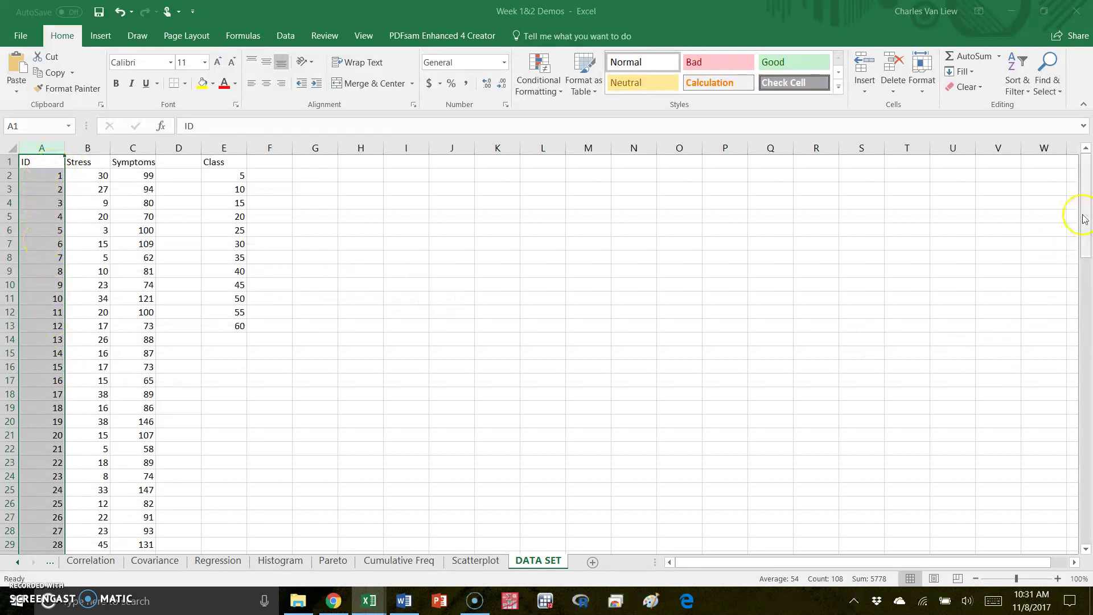
left_click_drag(1084, 219, 1050, 173)
left_click(91, 148)
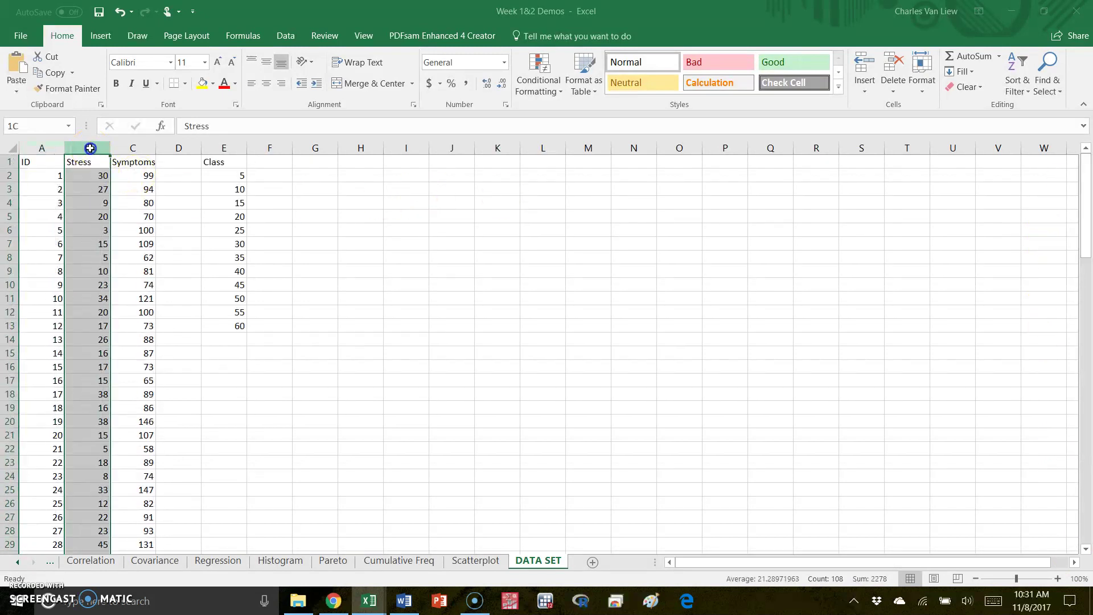
left_click(129, 150)
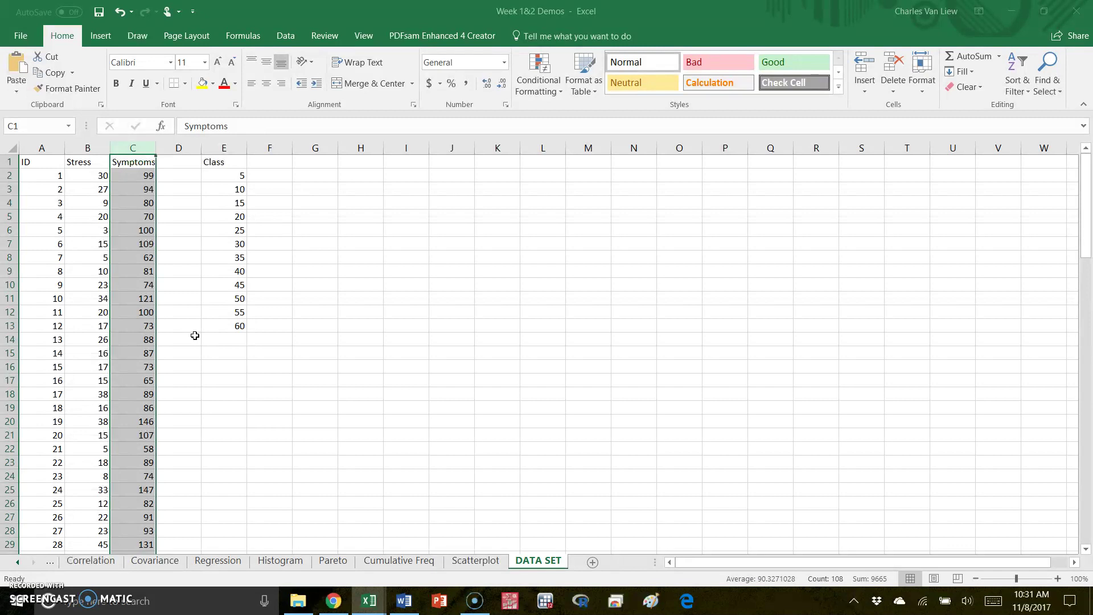
left_click(91, 149)
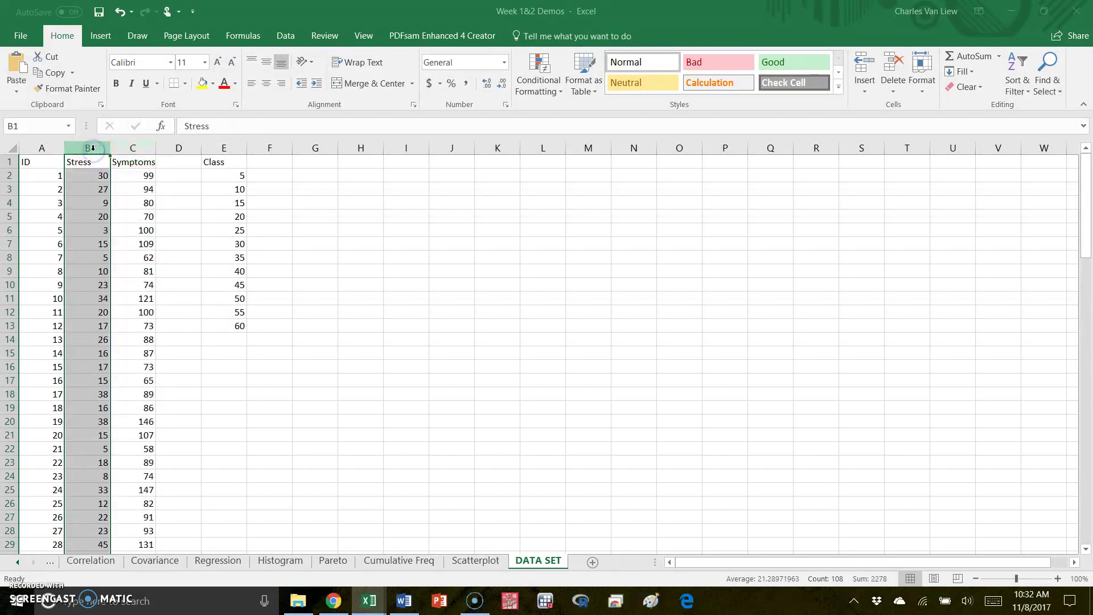
- Look through the Data Analysis tool list on the Data tab and cancel without running one
left_click(278, 39)
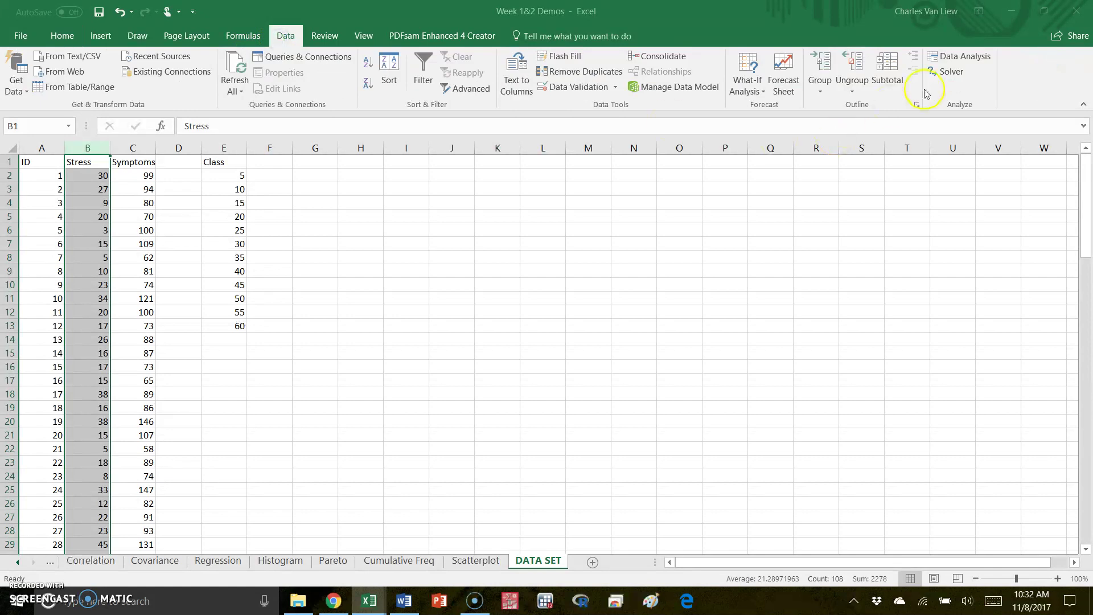
left_click(963, 56)
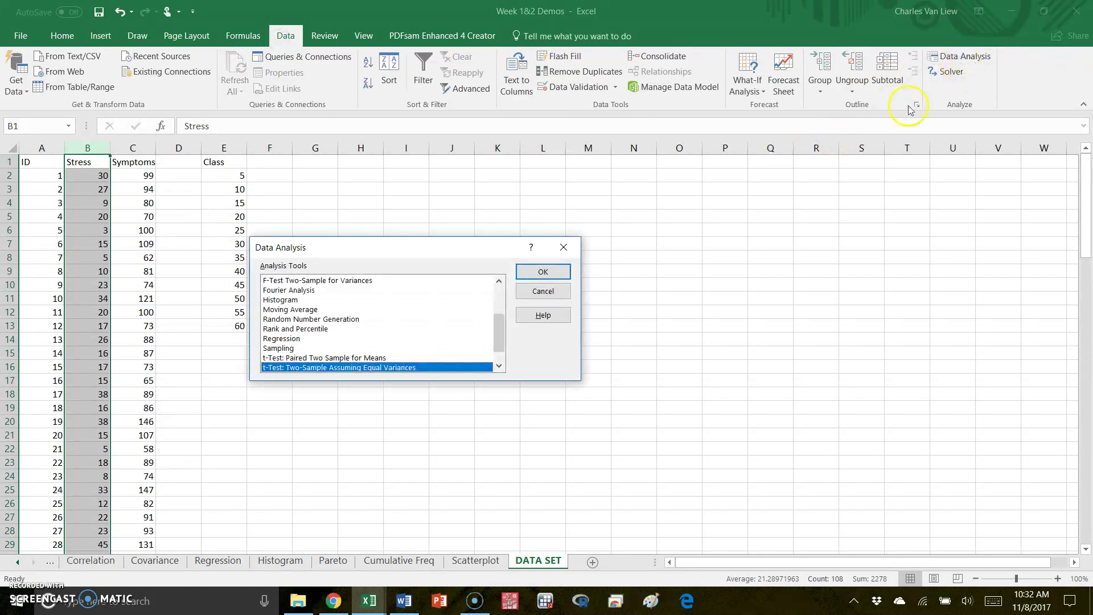
left_click_drag(495, 323, 488, 274)
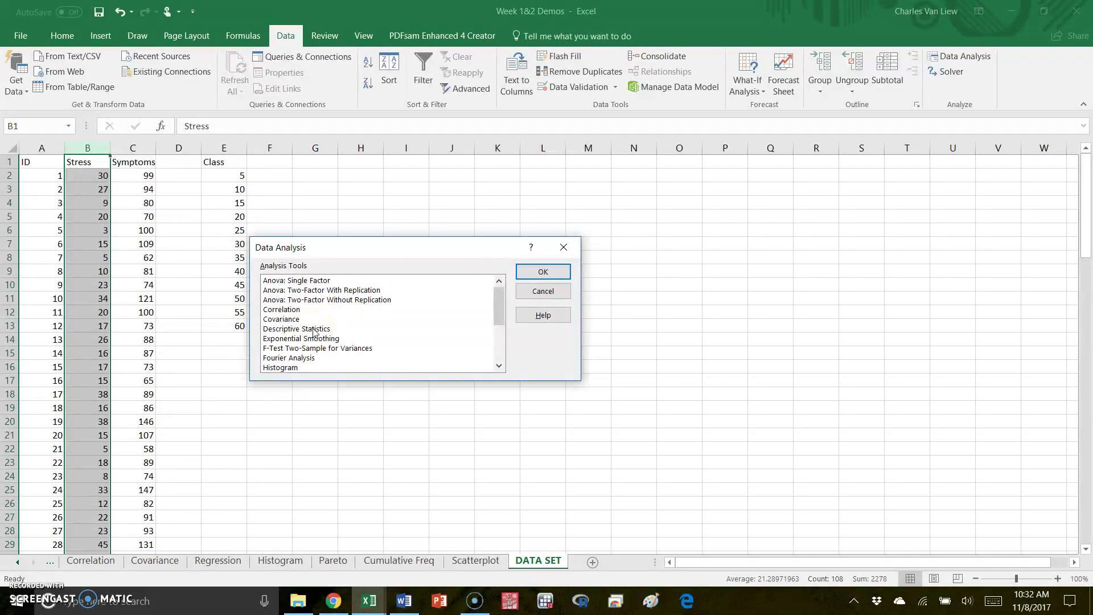
left_click(562, 251)
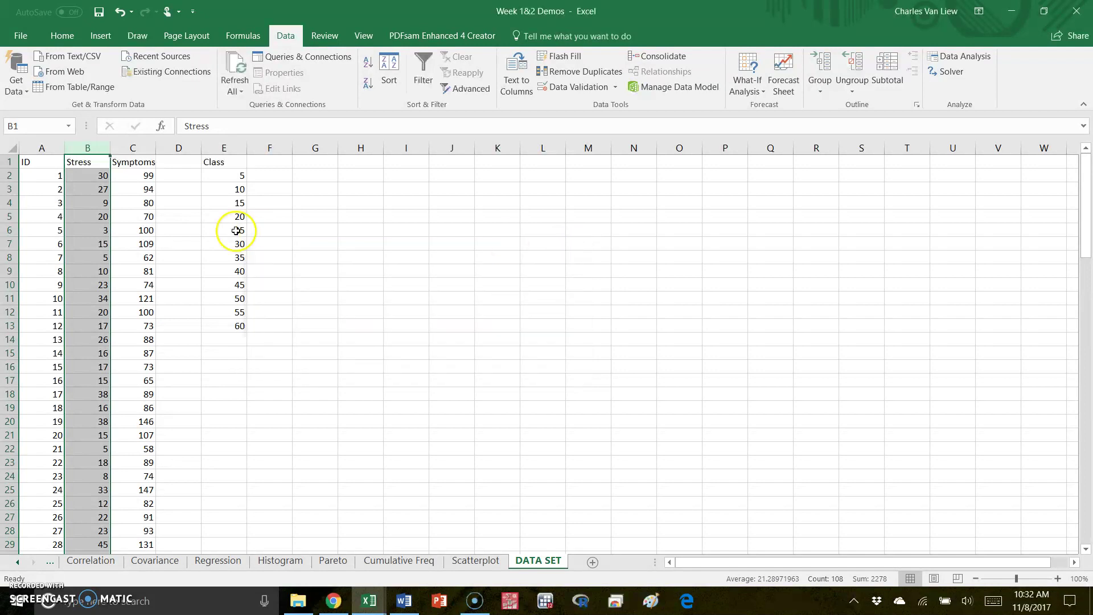
- Select the Stress values B2:B108 and name the range 'stress' in the Name Box
left_click(100, 177)
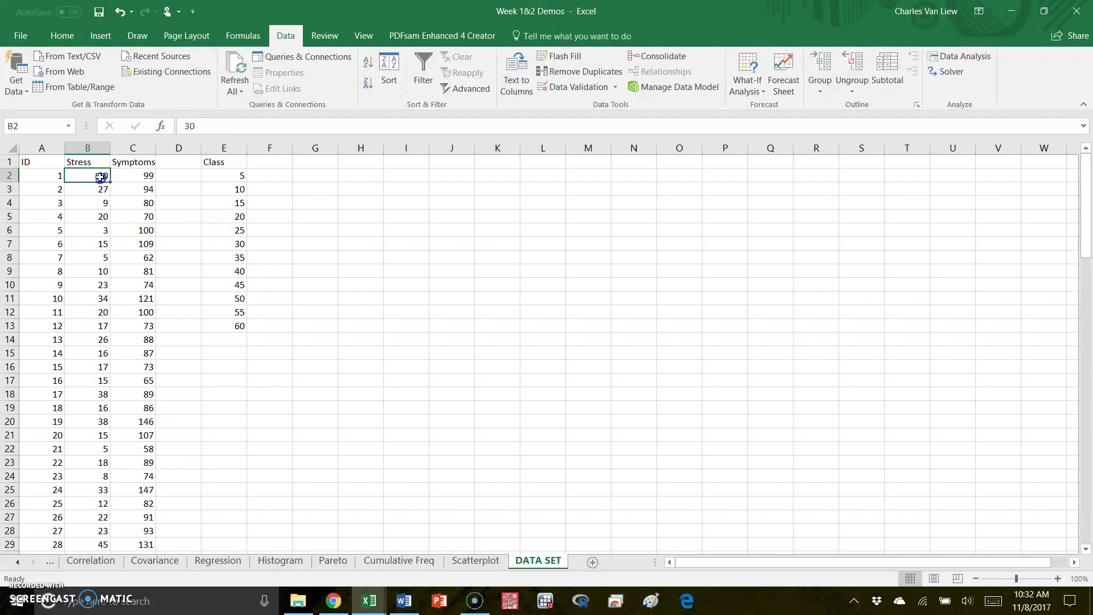
left_click_drag(99, 177, 88, 530)
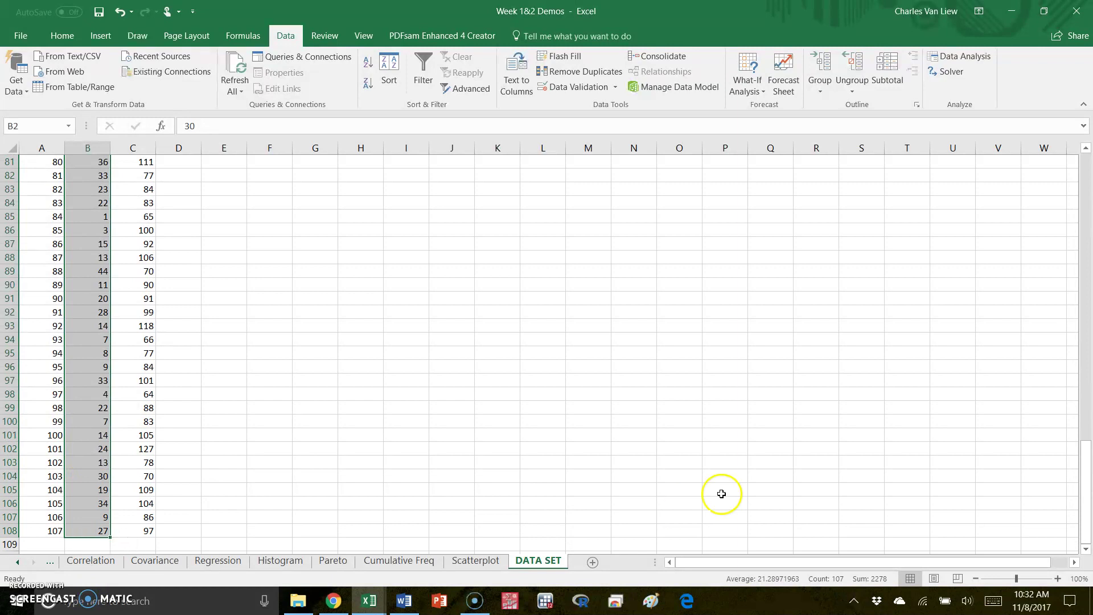
left_click_drag(1086, 455, 1085, 172)
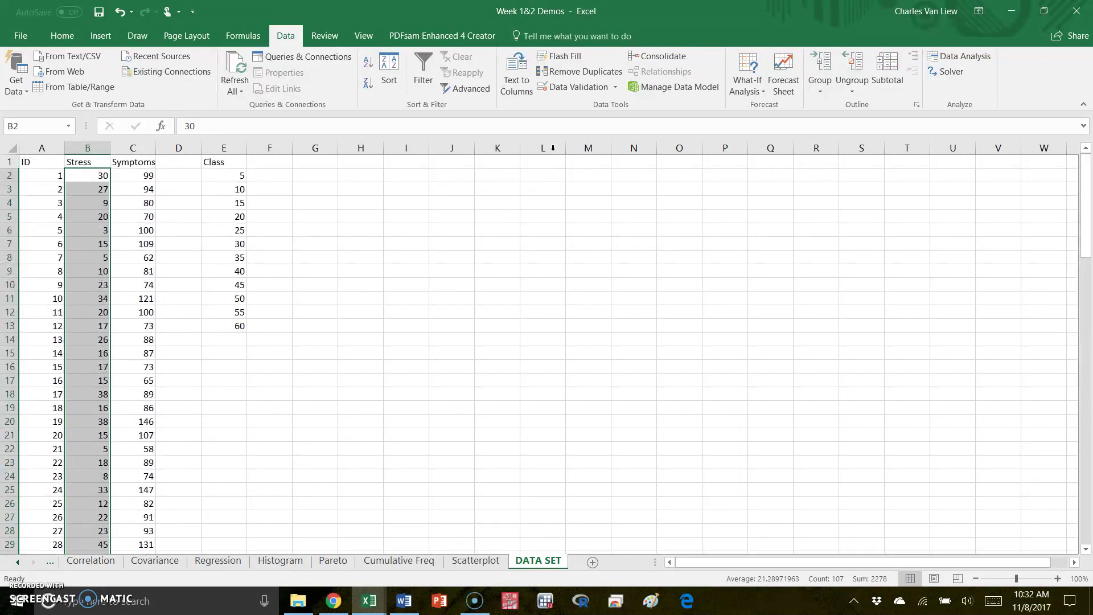
left_click(45, 124)
type("stress")
key("Return")
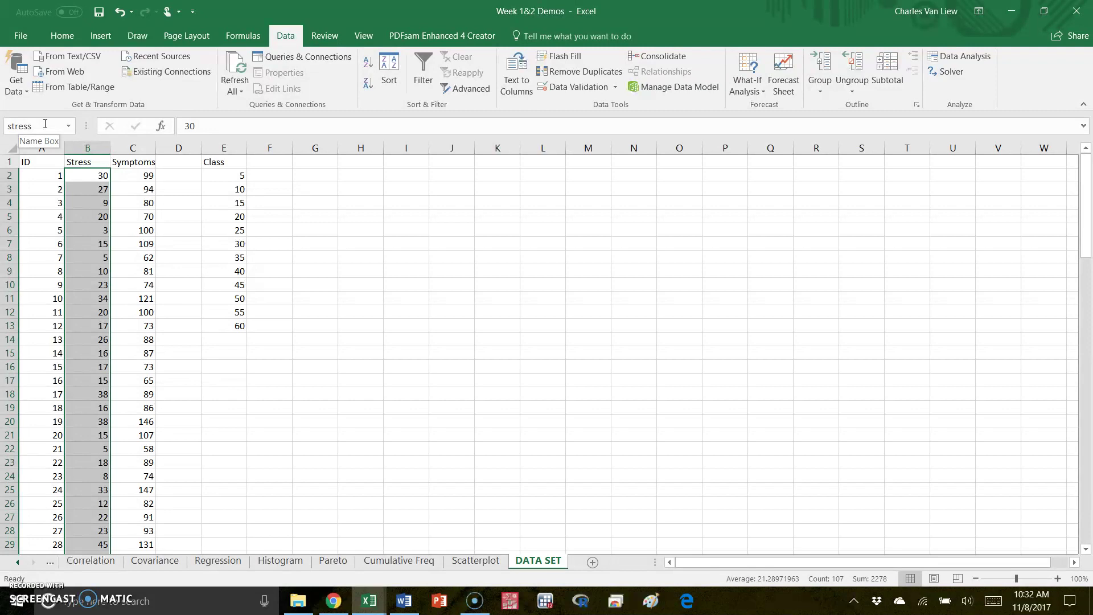
left_click(221, 390)
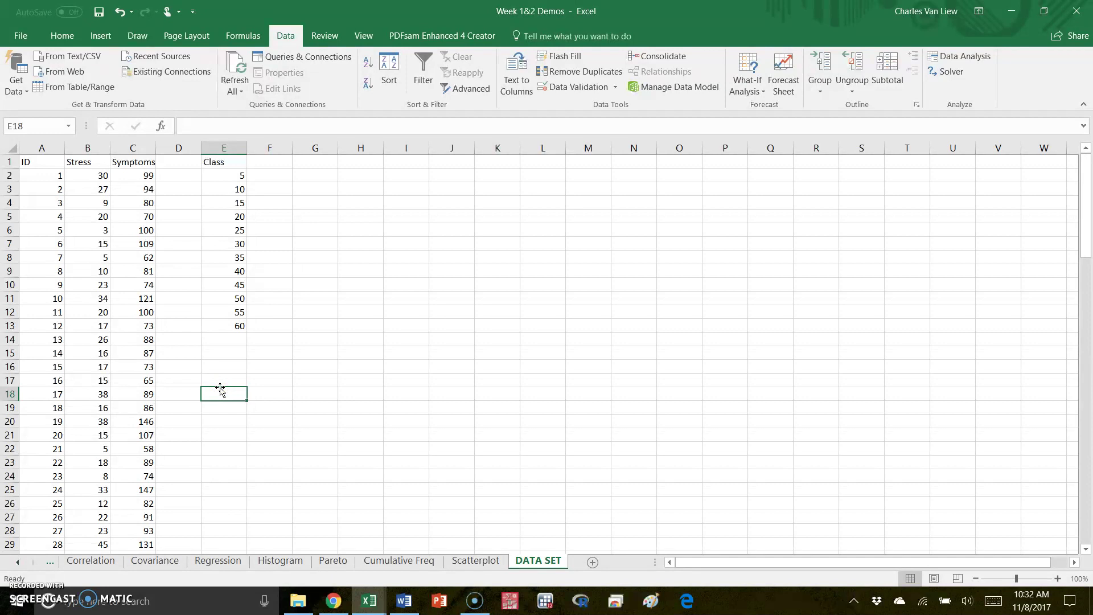
- Enter =AVERAGE(stress) in E18 labelled 'mean' and =STDEV(stress) in E19 labelled 'SD'
type("=")
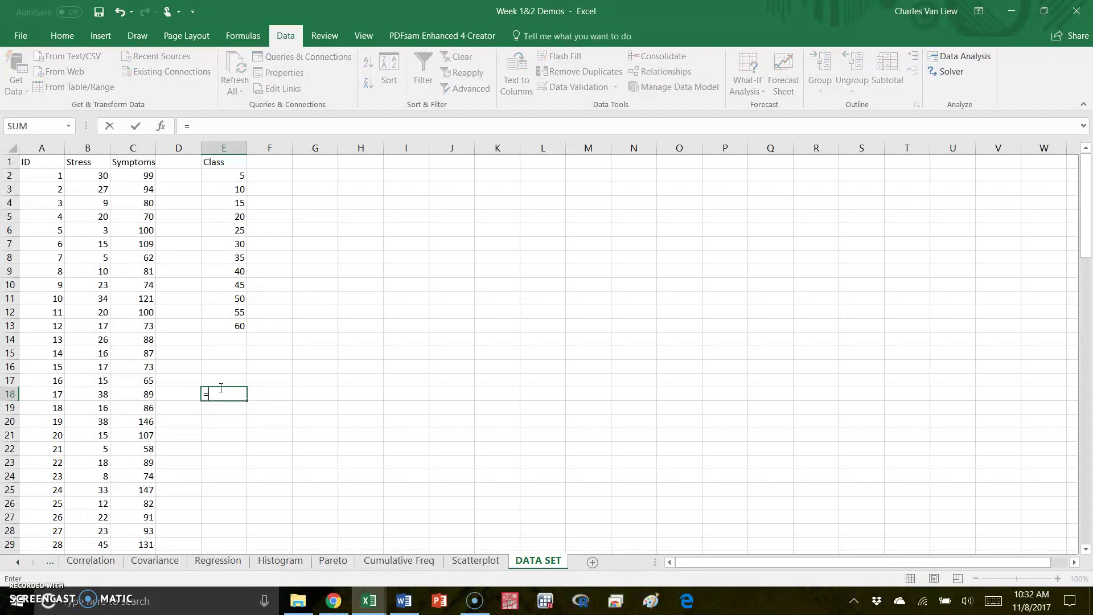
type("average(")
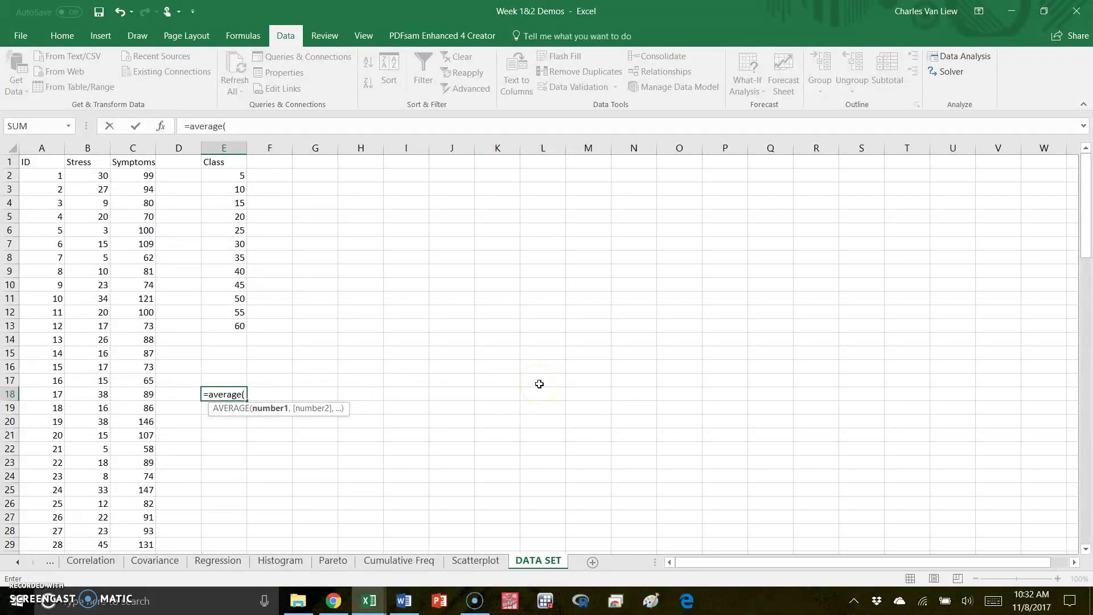
type("stress")
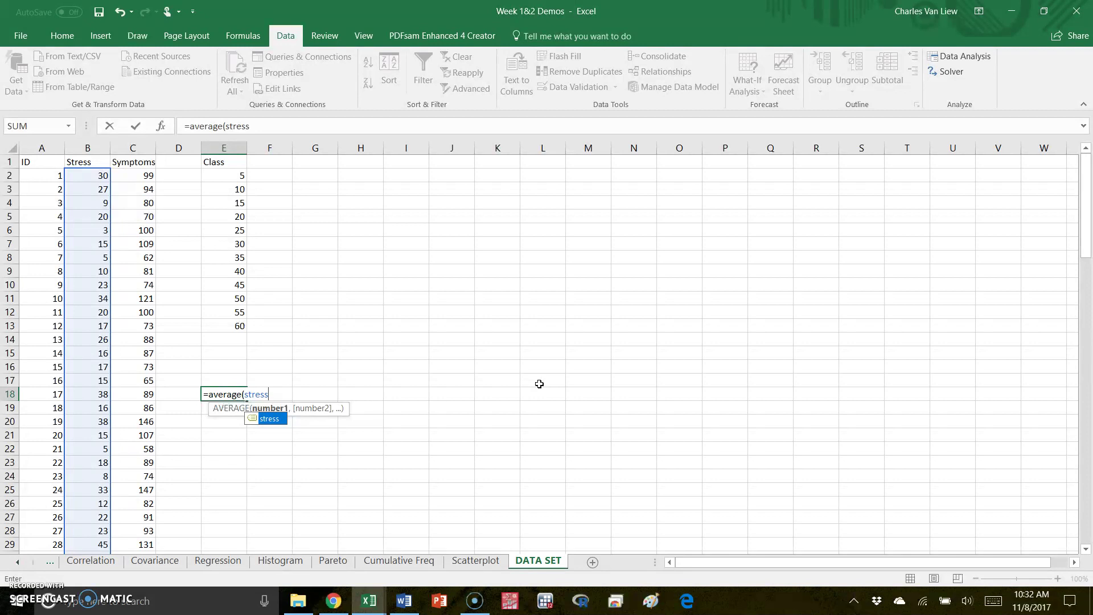
type(")")
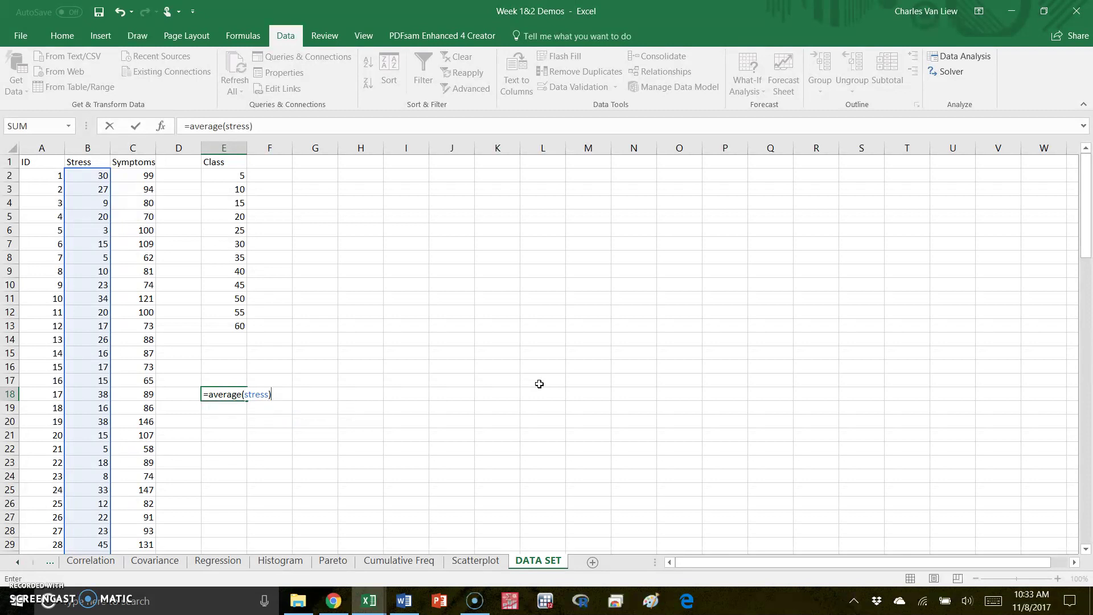
key("Return")
left_click(234, 393)
left_click(269, 392)
type("mean")
key("Return")
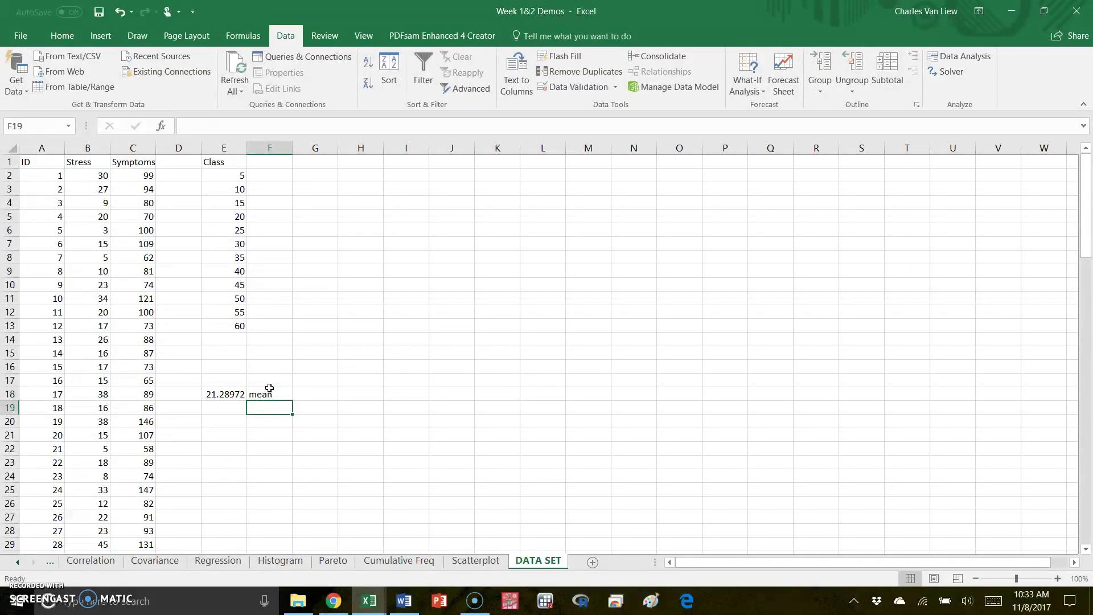
key("Left")
type("=")
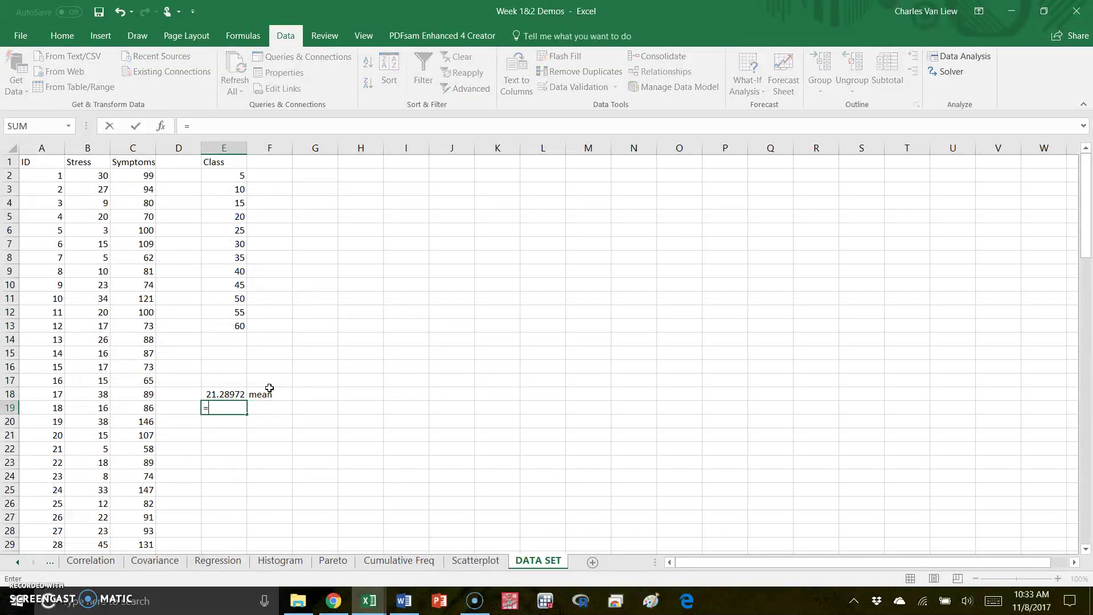
type("stdev")
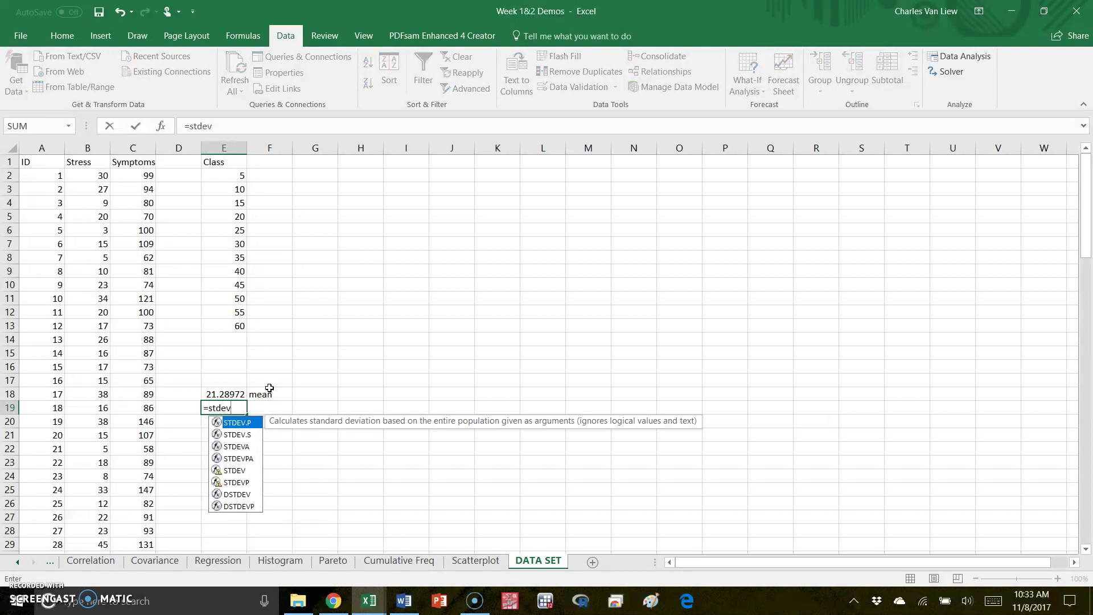
type("(")
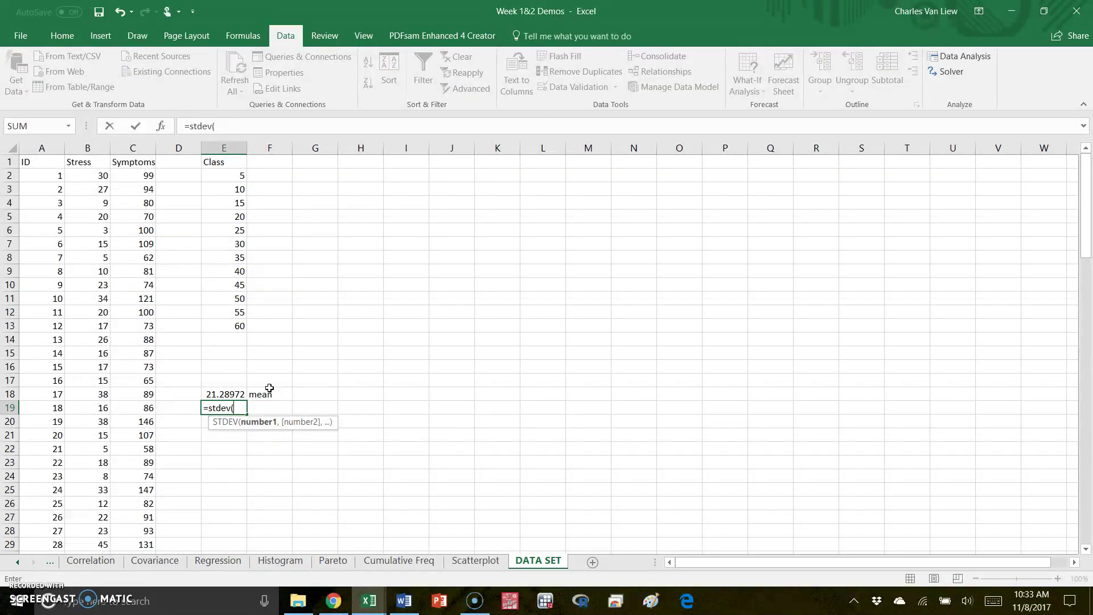
type("stress)")
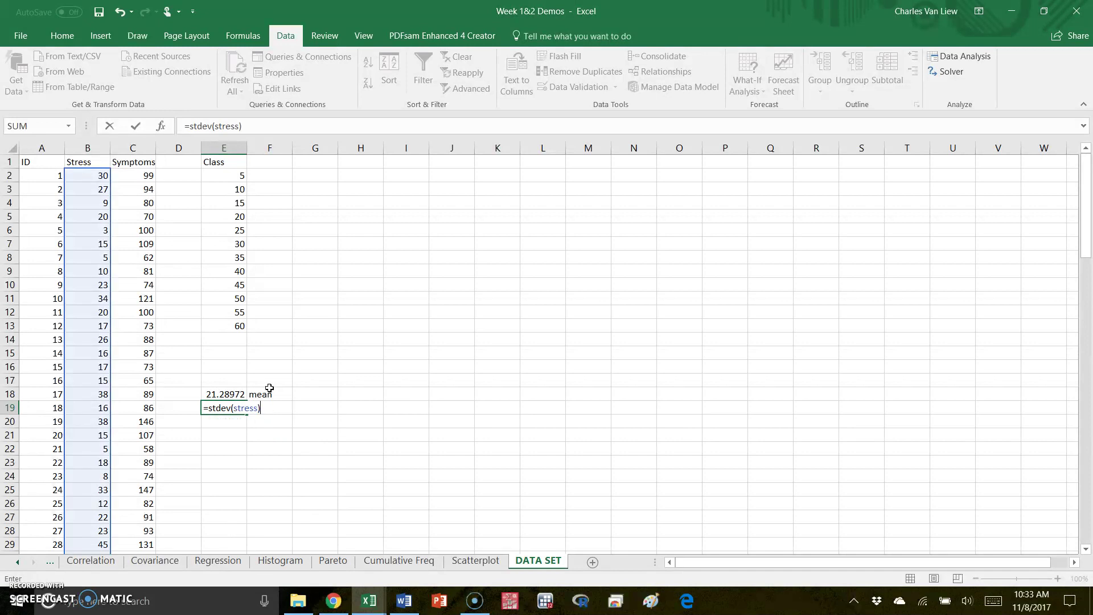
key("Tab")
type("SD")
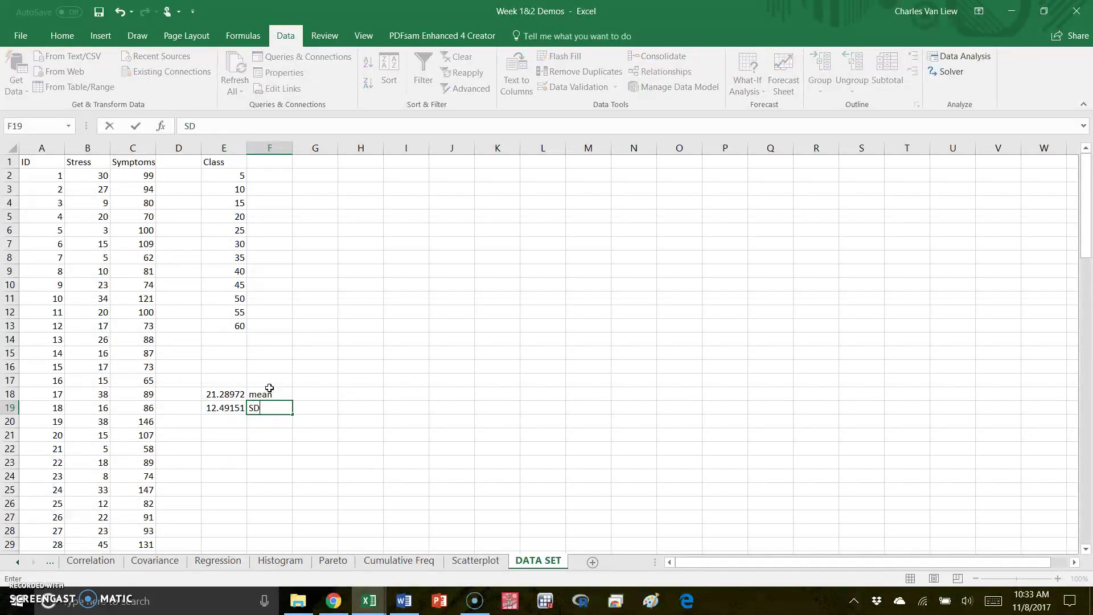
key("Return")
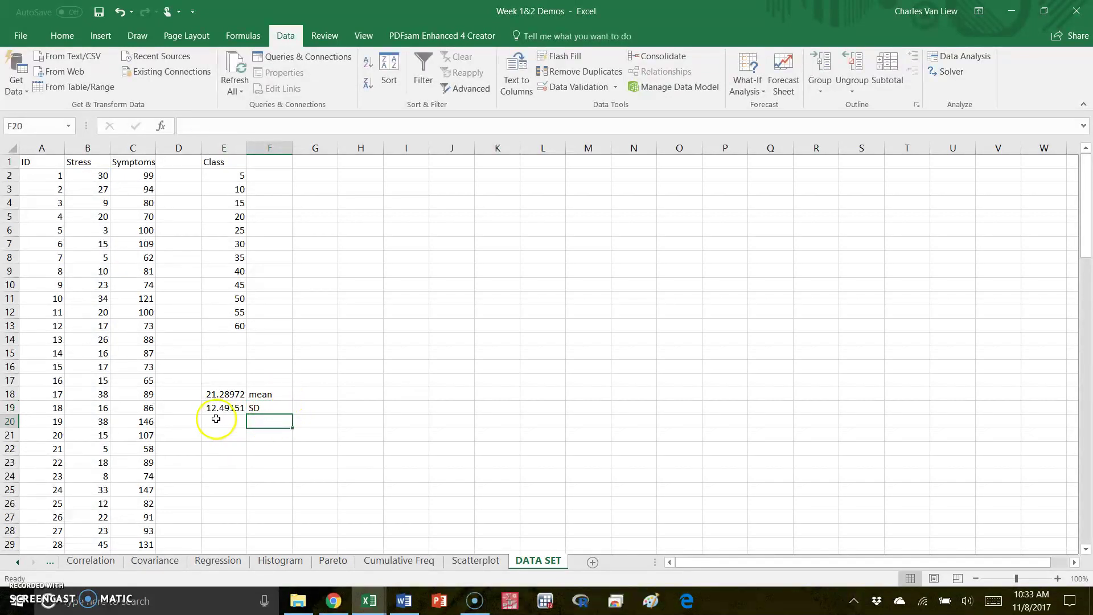
- Enter =MIN(stress) in E20 labelled 'MIN' and =MAX(stress) in E21 labelled 'MAX'
left_click(216, 419)
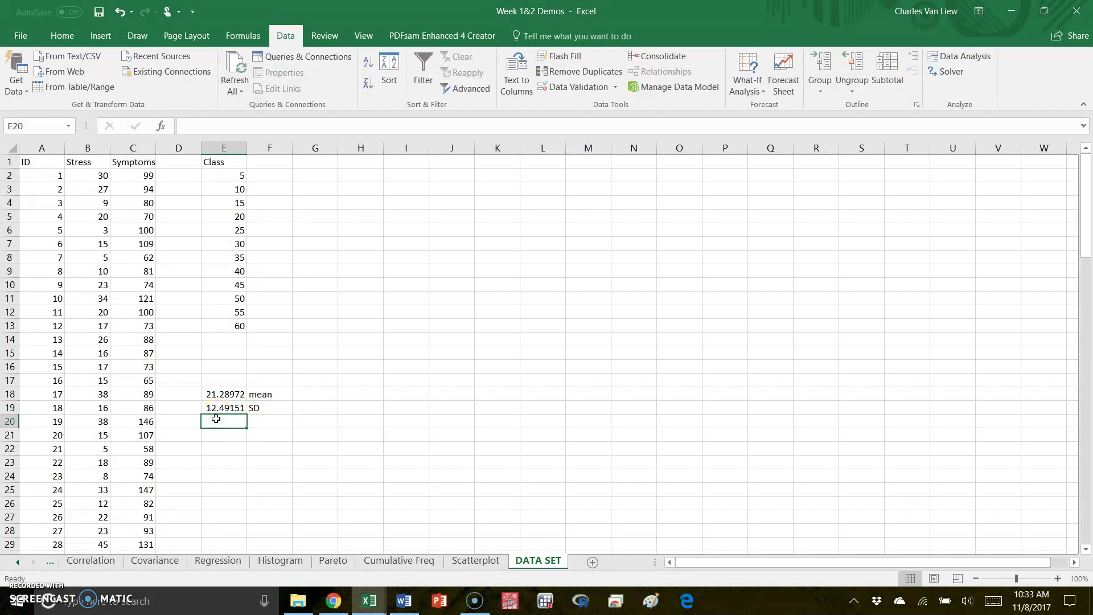
type("=min(stre")
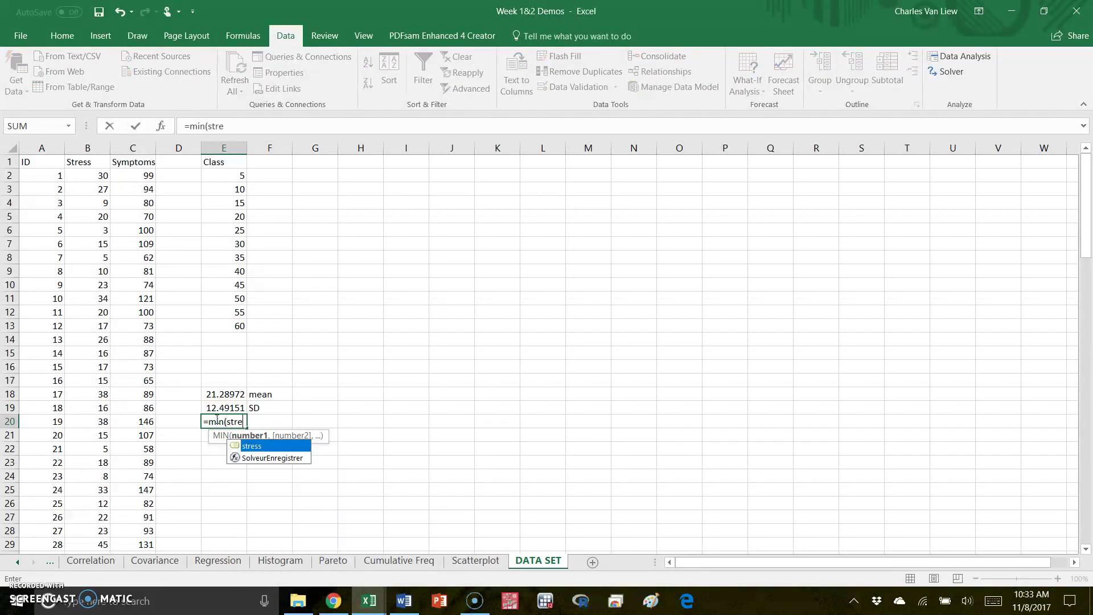
key("Tab")
key("Tab")
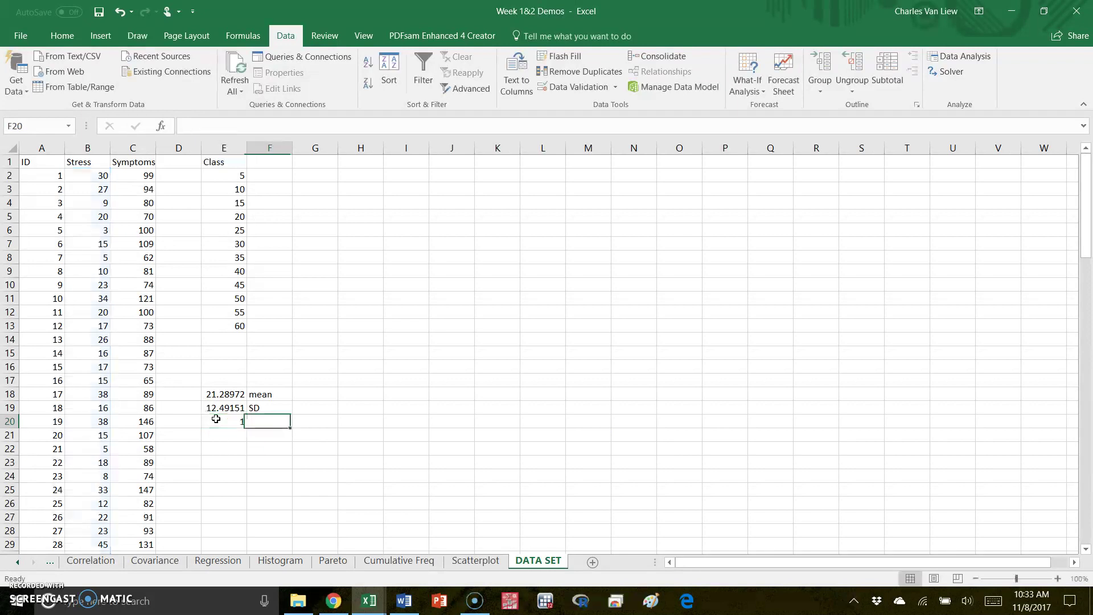
type("MIN")
left_click(216, 419)
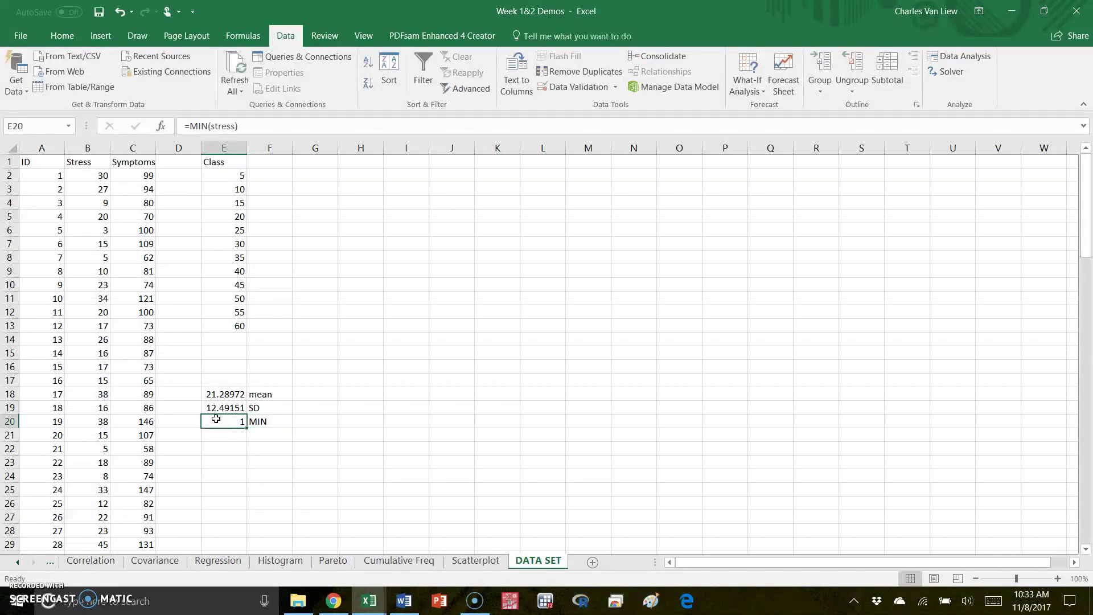
key("Return")
type("=")
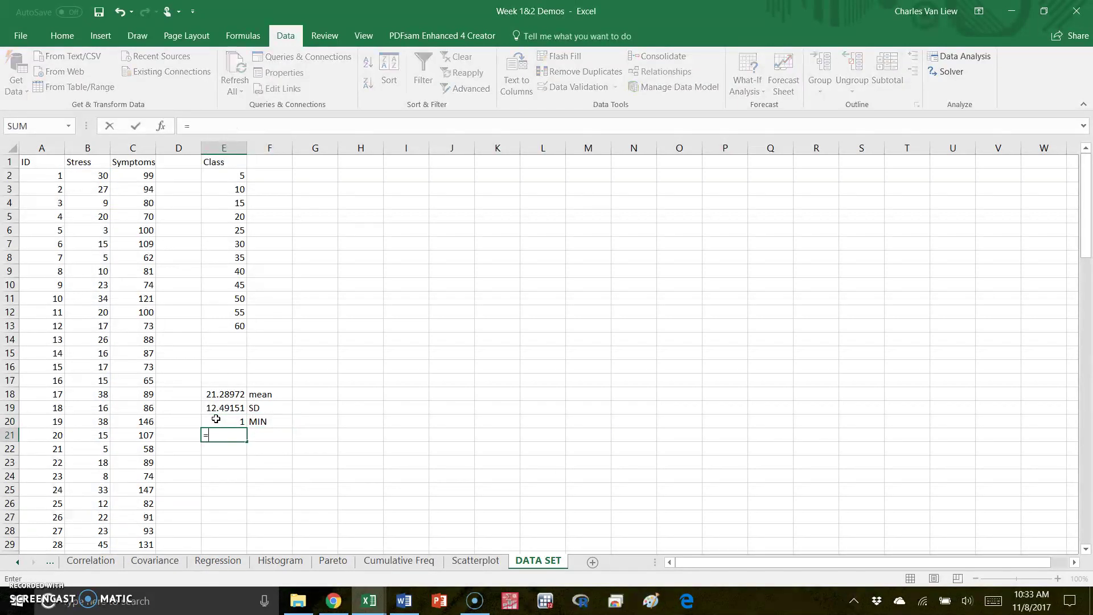
type("max(stress)")
key("Tab")
type("MAX")
key("Tab")
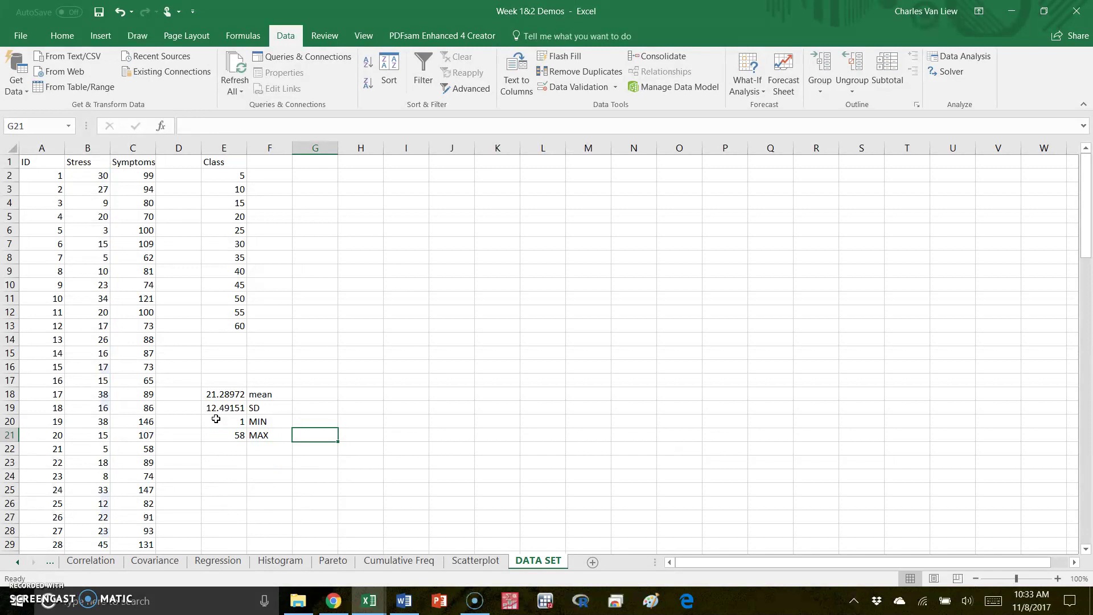
left_click(224, 393)
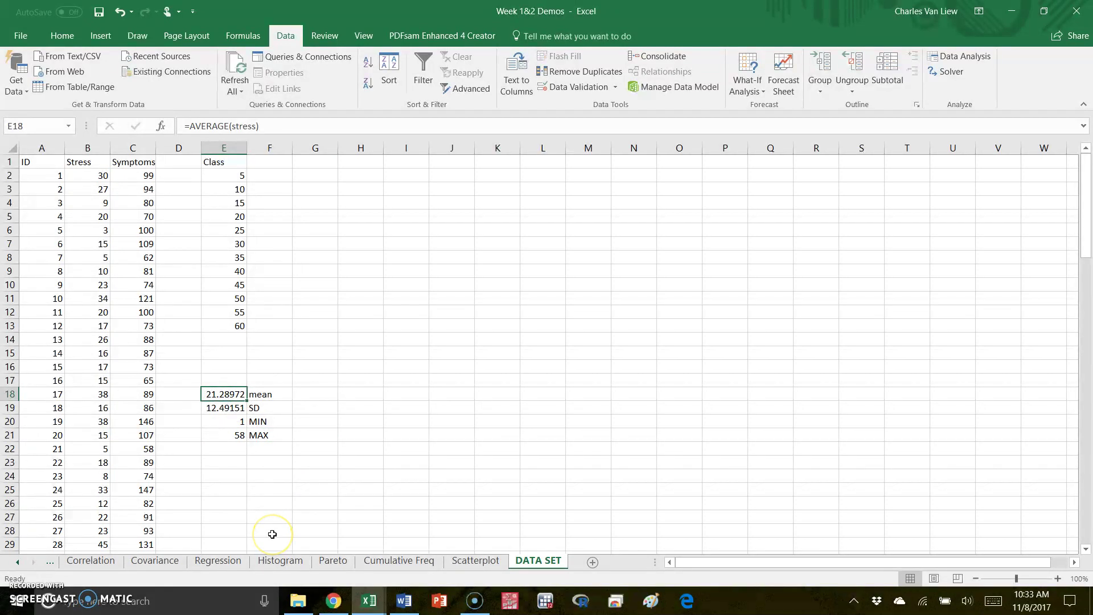
left_click(227, 407)
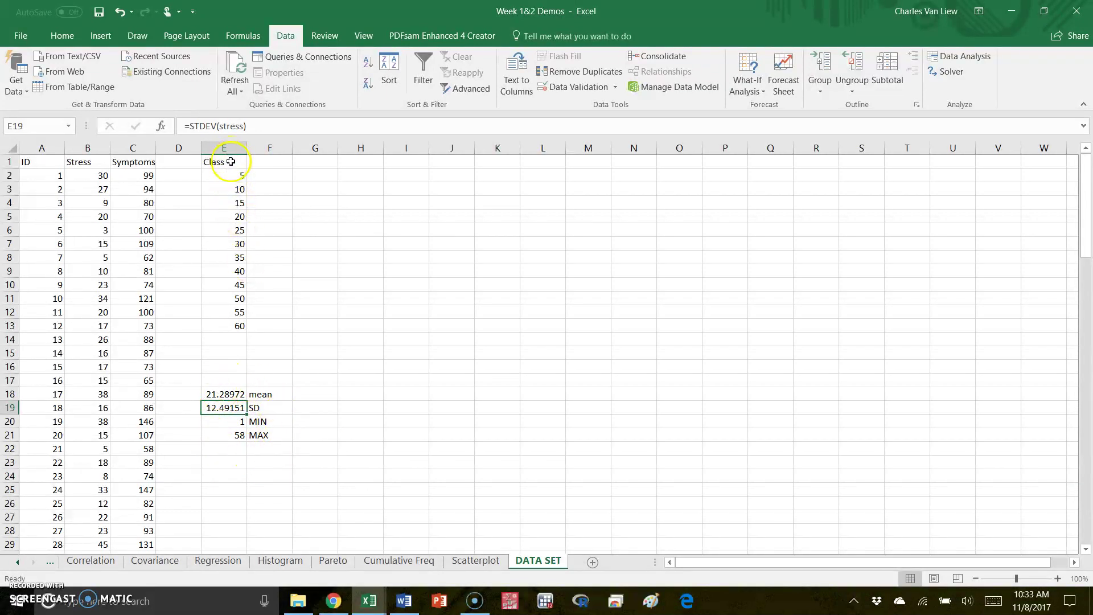
left_click_drag(229, 159, 208, 336)
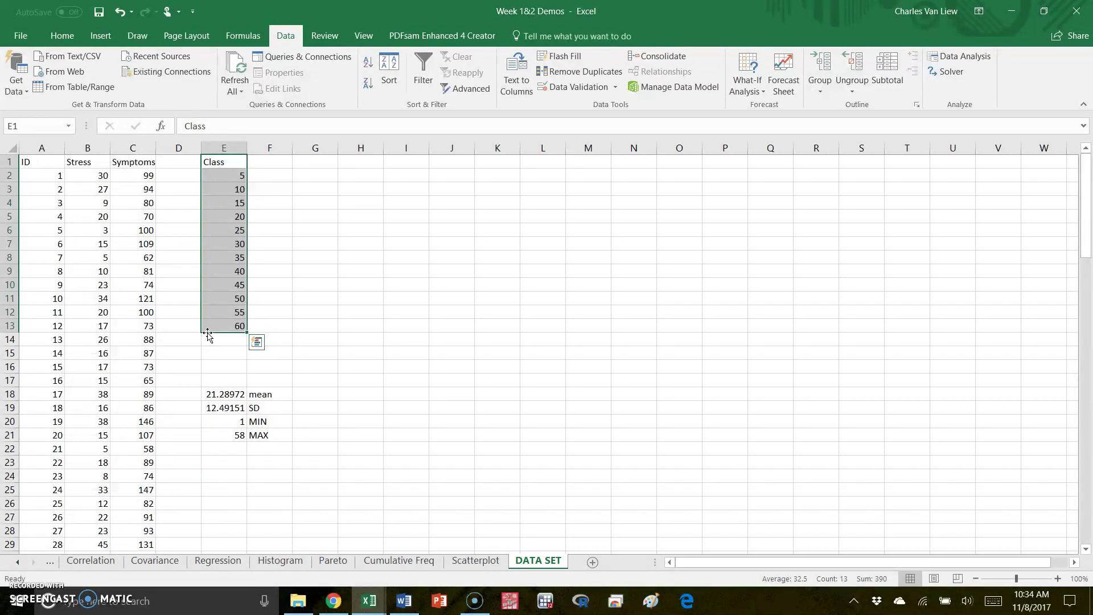
left_click(235, 179)
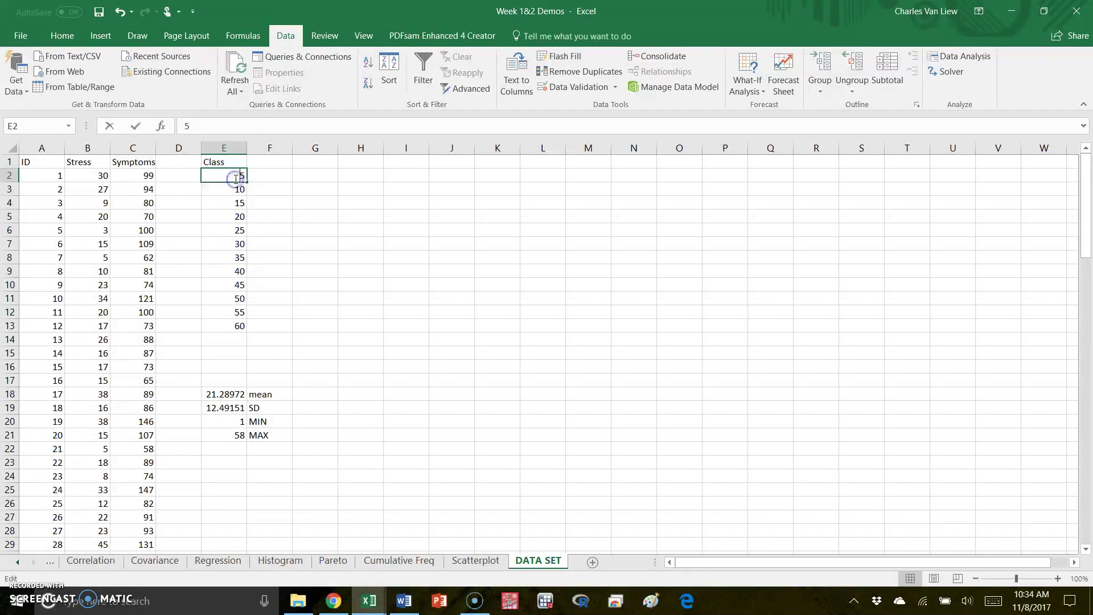
left_click(233, 189)
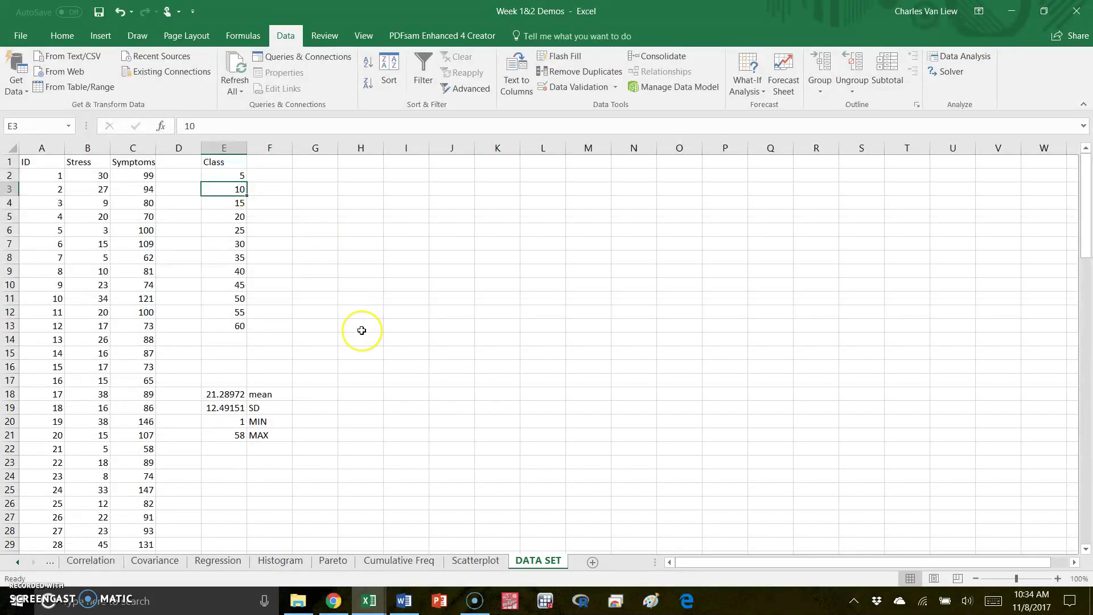
double_click(242, 189)
left_click(267, 193)
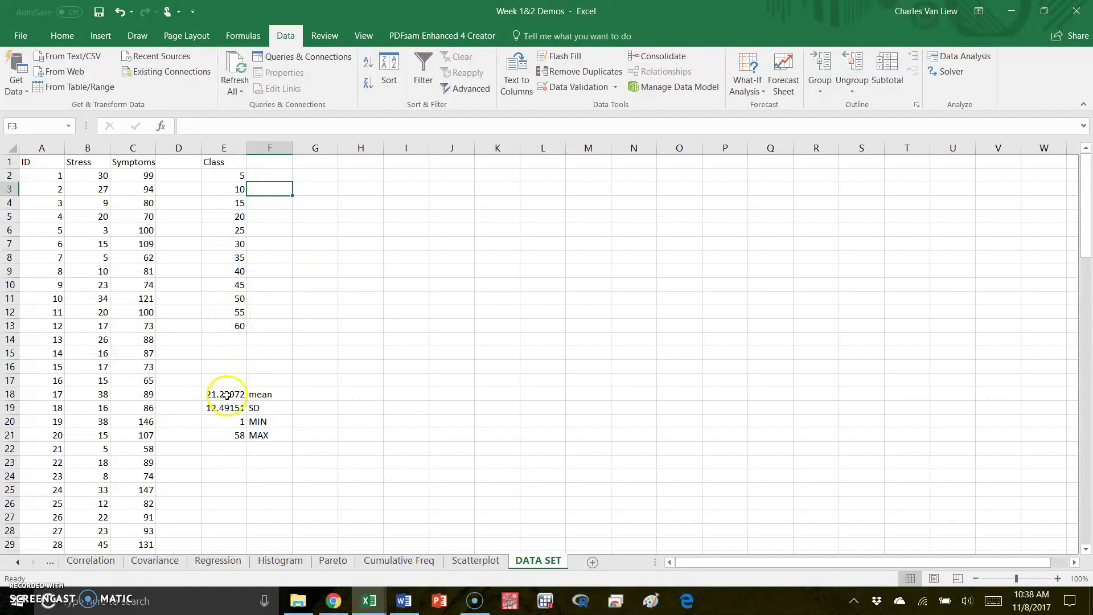
- Review the class bins 5–60 and the mean, SD, MIN and MAX block, then deselect
left_click_drag(225, 394, 260, 438)
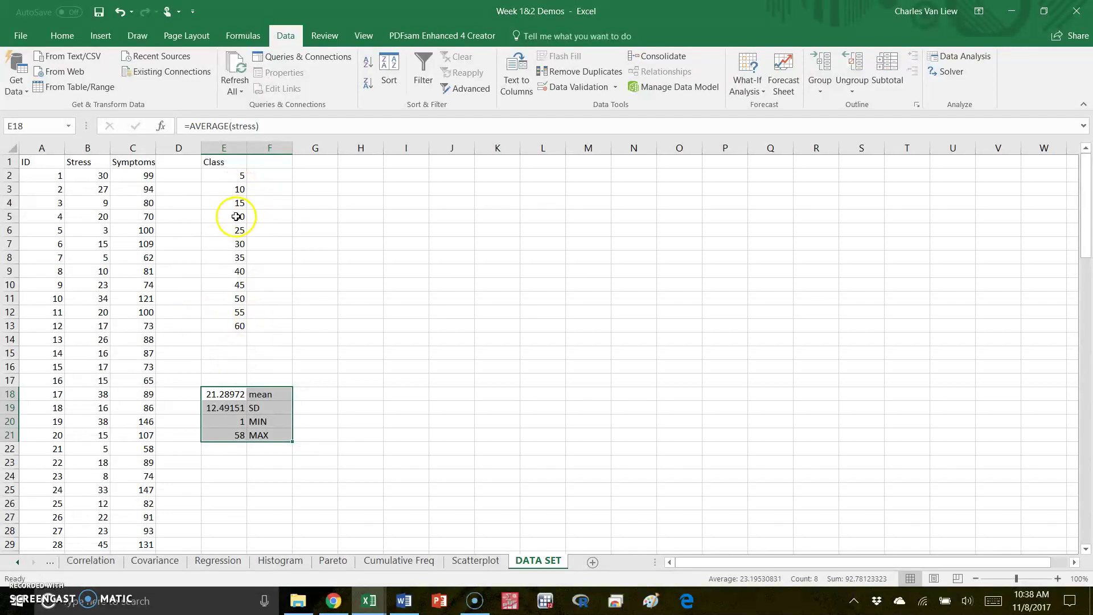
left_click(233, 176)
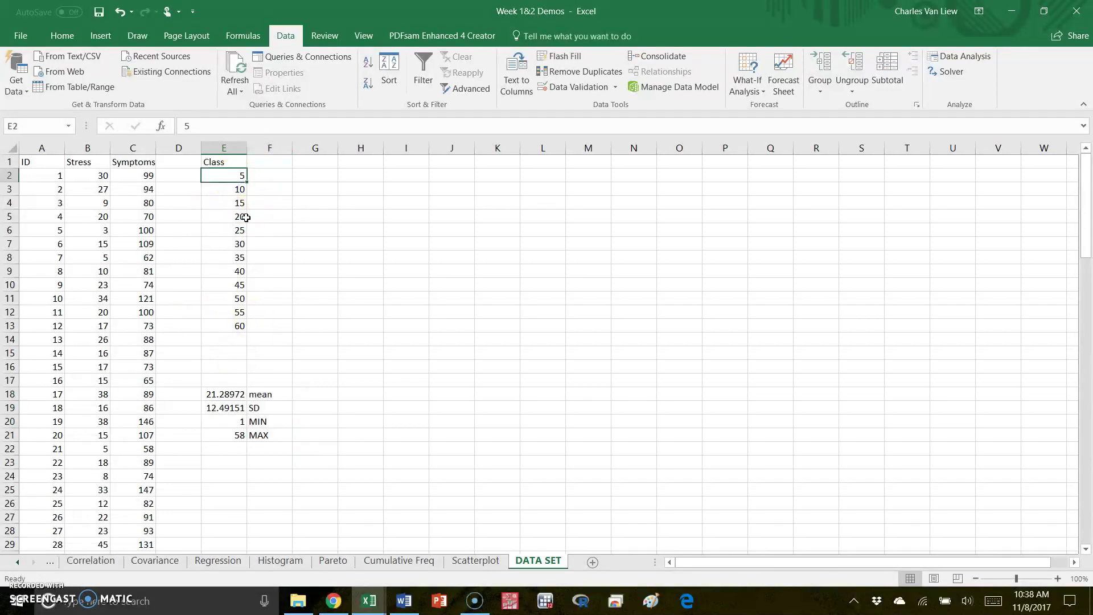
left_click(226, 434)
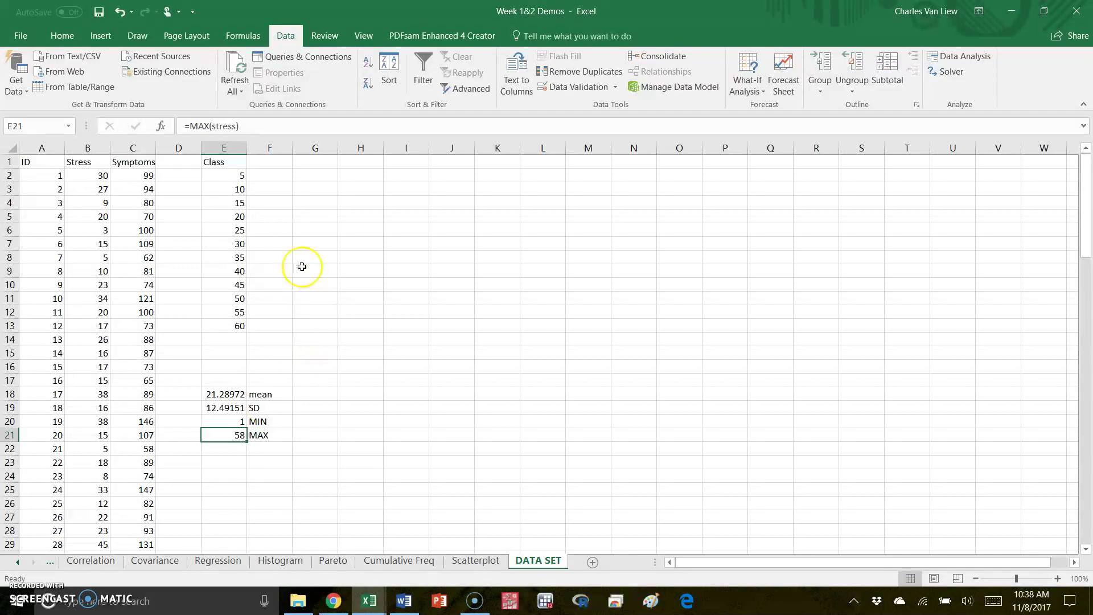
left_click_drag(237, 176, 234, 327)
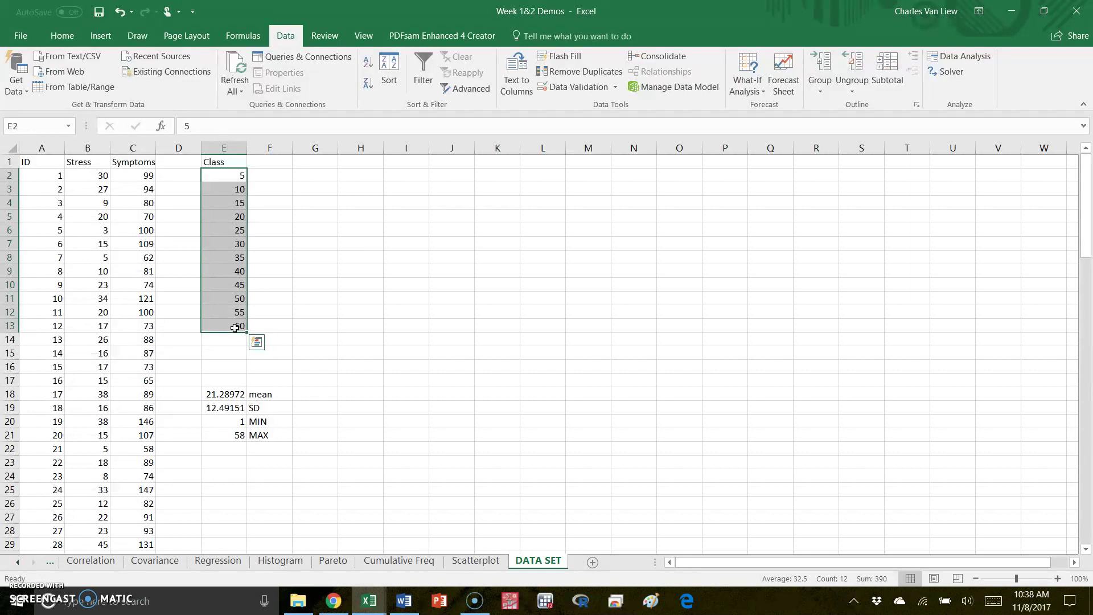
left_click_drag(210, 391, 262, 441)
left_click(262, 444)
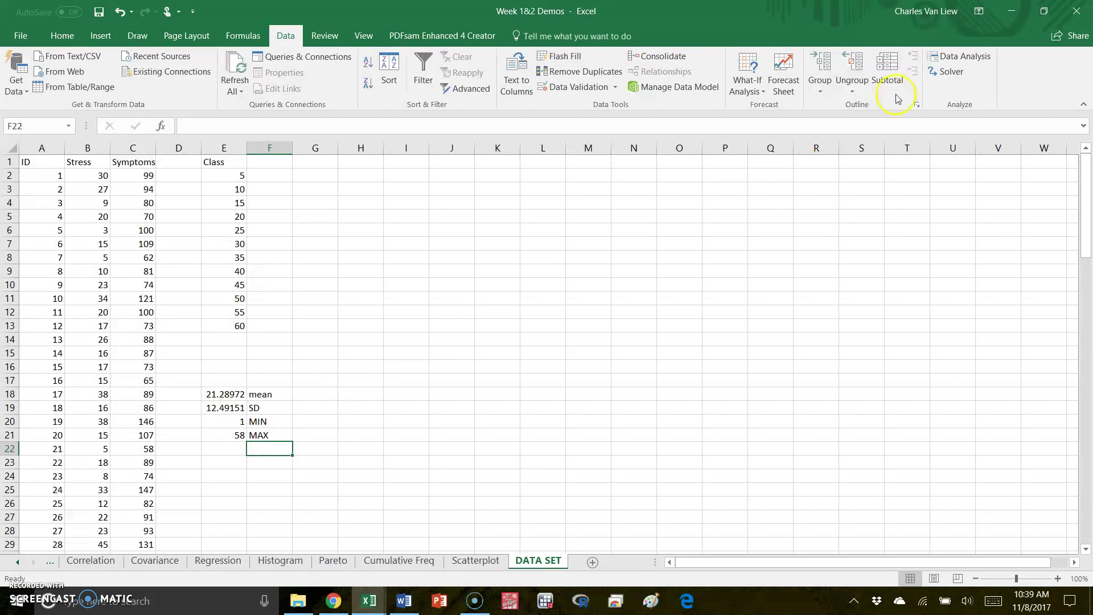
- Run Descriptive Statistics on the stress range with summary statistics, output starting at H1
left_click(955, 63)
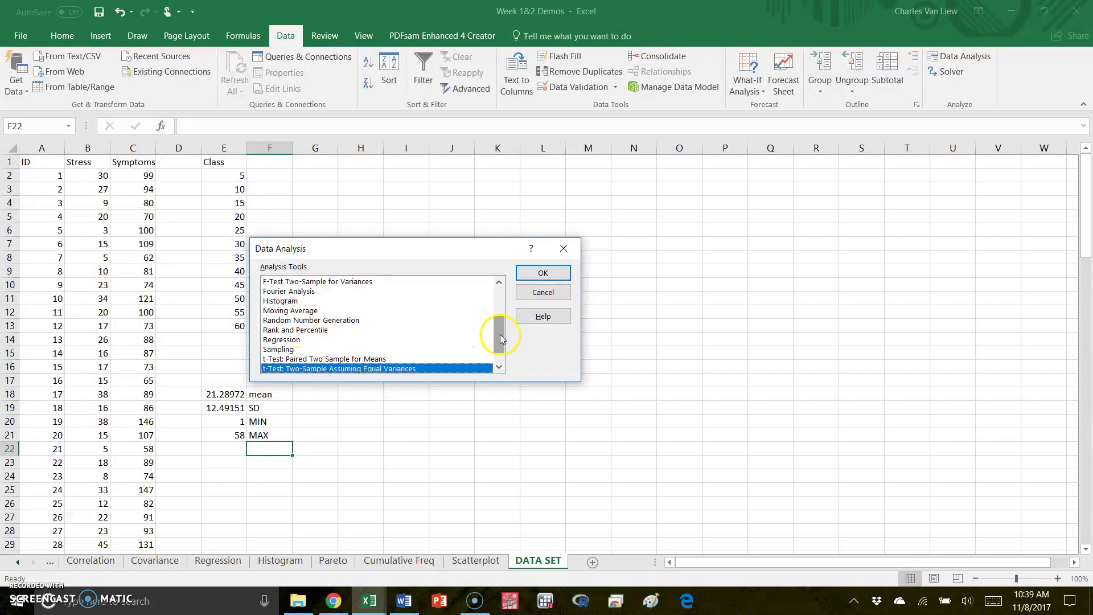
left_click_drag(500, 335, 502, 279)
double_click(302, 330)
left_click_drag(328, 192, 453, 220)
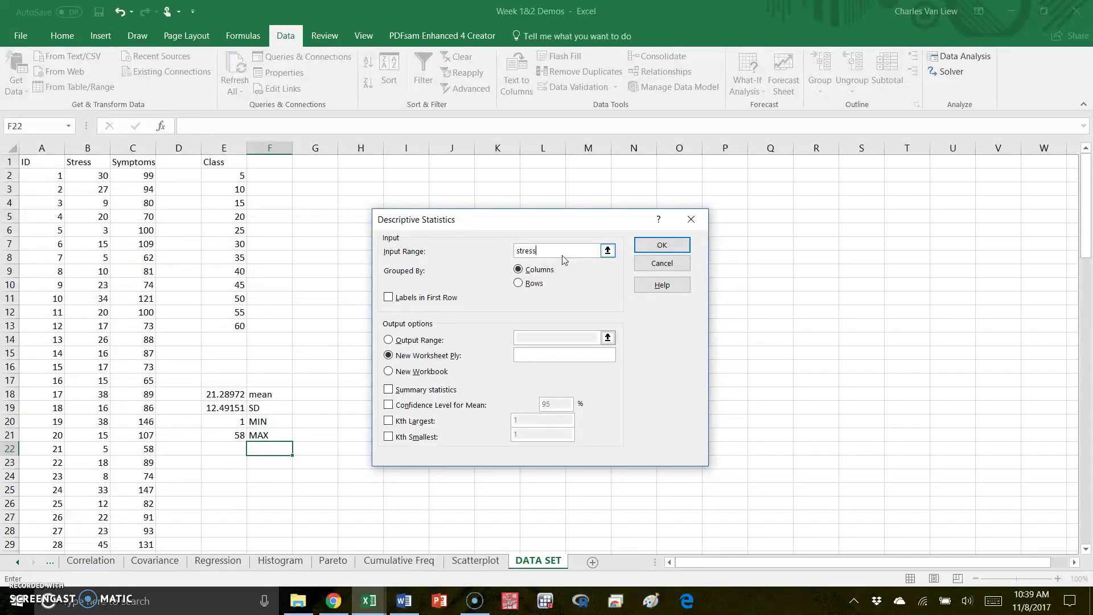
left_click(388, 340)
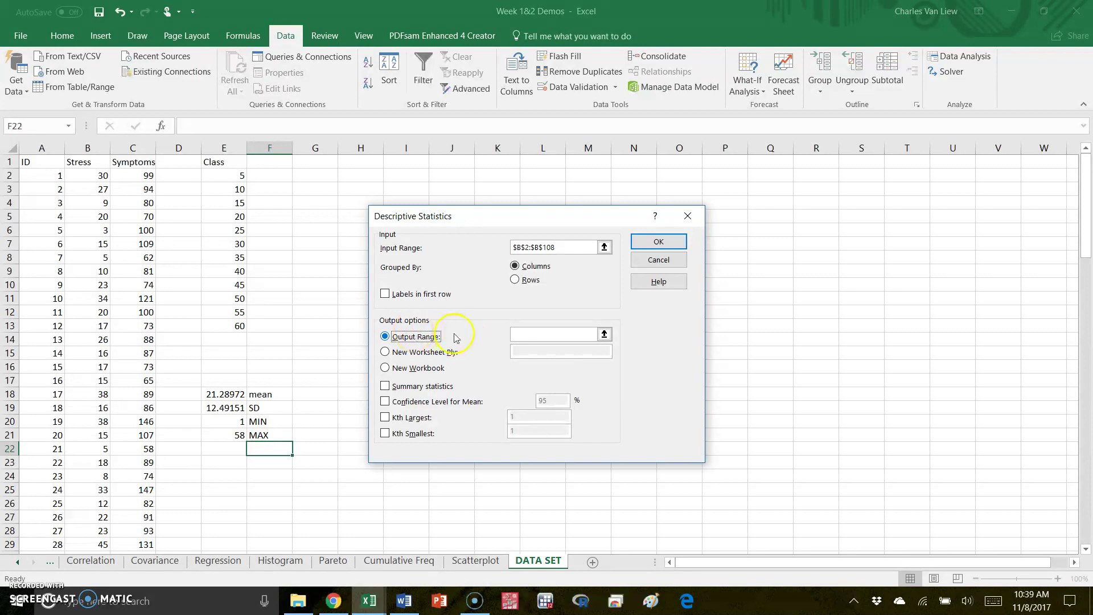
left_click(523, 336)
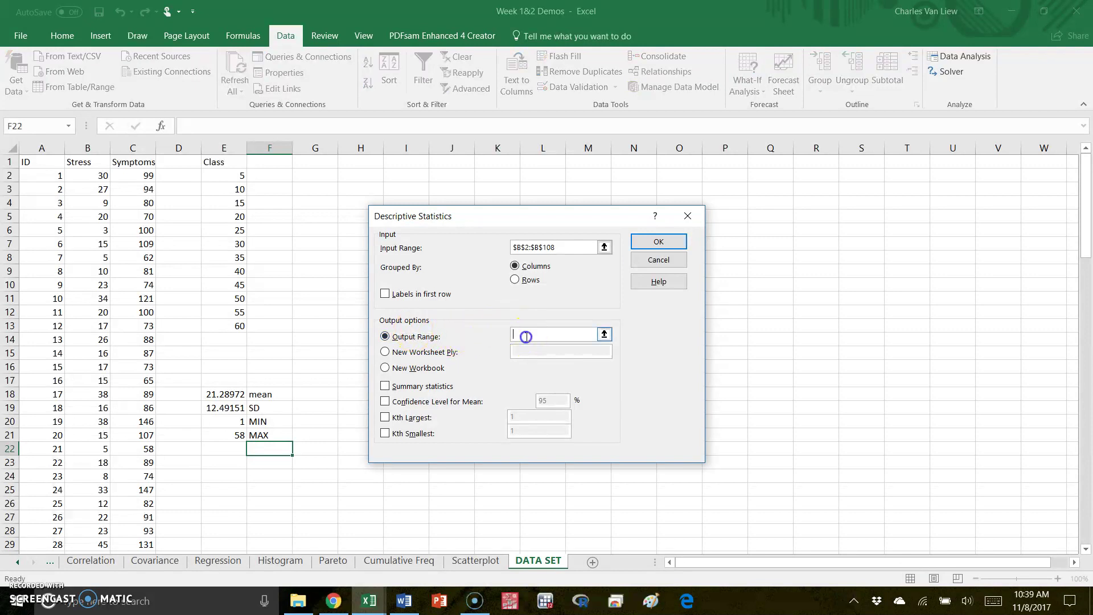
left_click(356, 165)
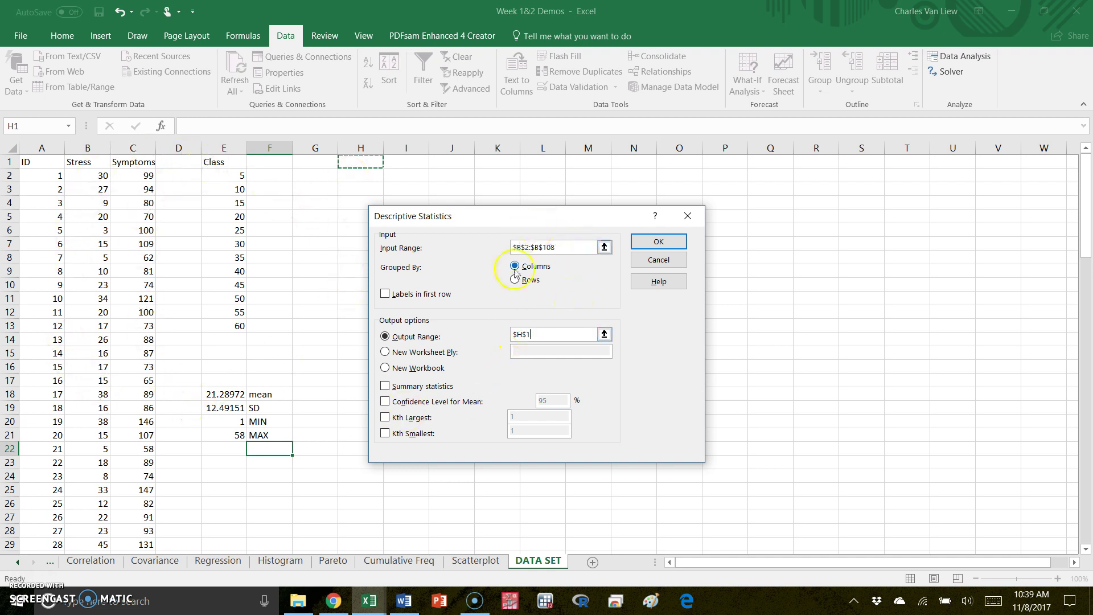
left_click(386, 388)
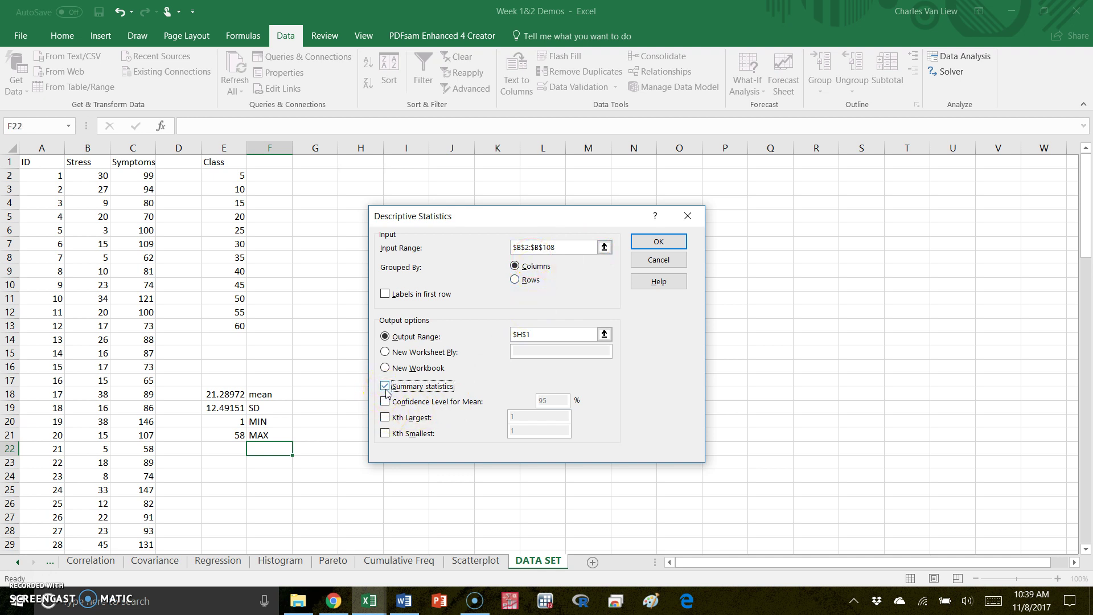
left_click(680, 242)
left_click_drag(361, 147, 405, 148)
- AutoFit columns H and I, then review mean, median, mode, SD, minimum 1 and maximum 58
double_click(383, 148)
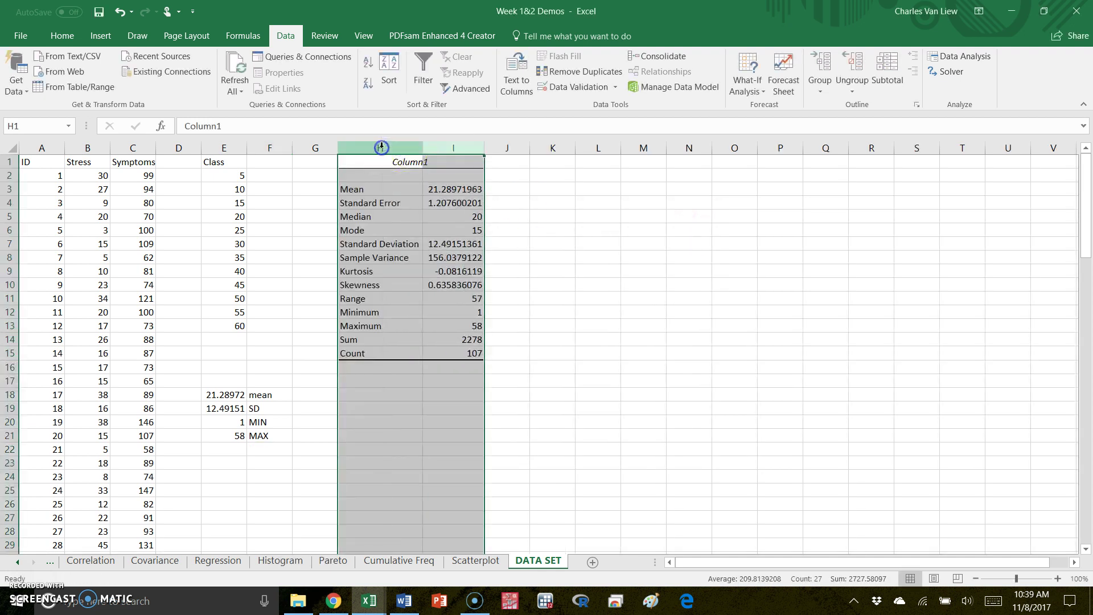
left_click(415, 299)
left_click_drag(396, 191, 395, 203)
left_click(397, 217)
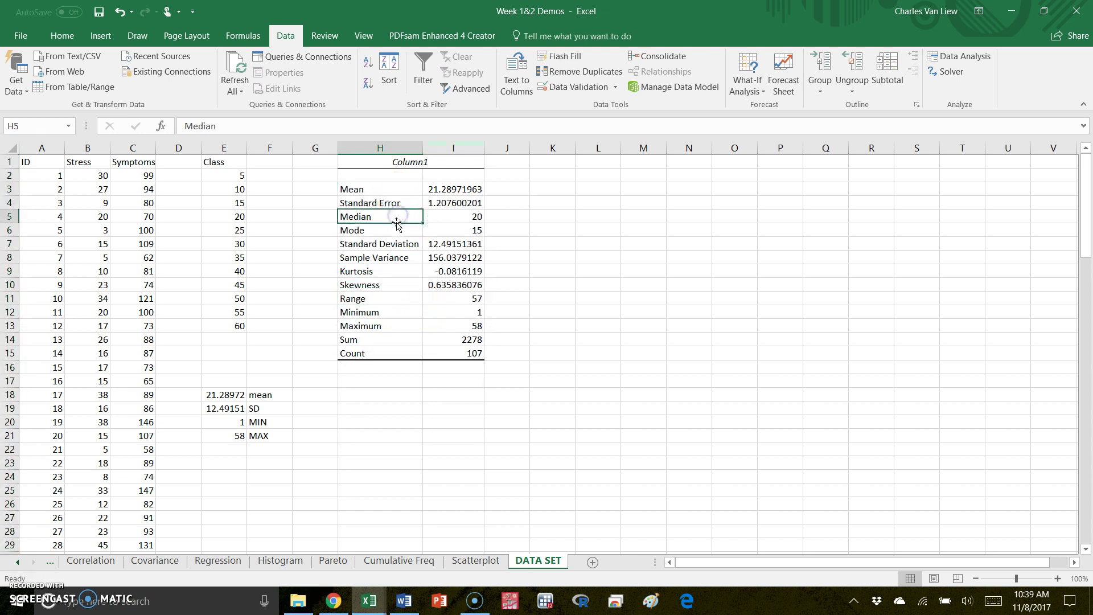
left_click(396, 232)
left_click(397, 244)
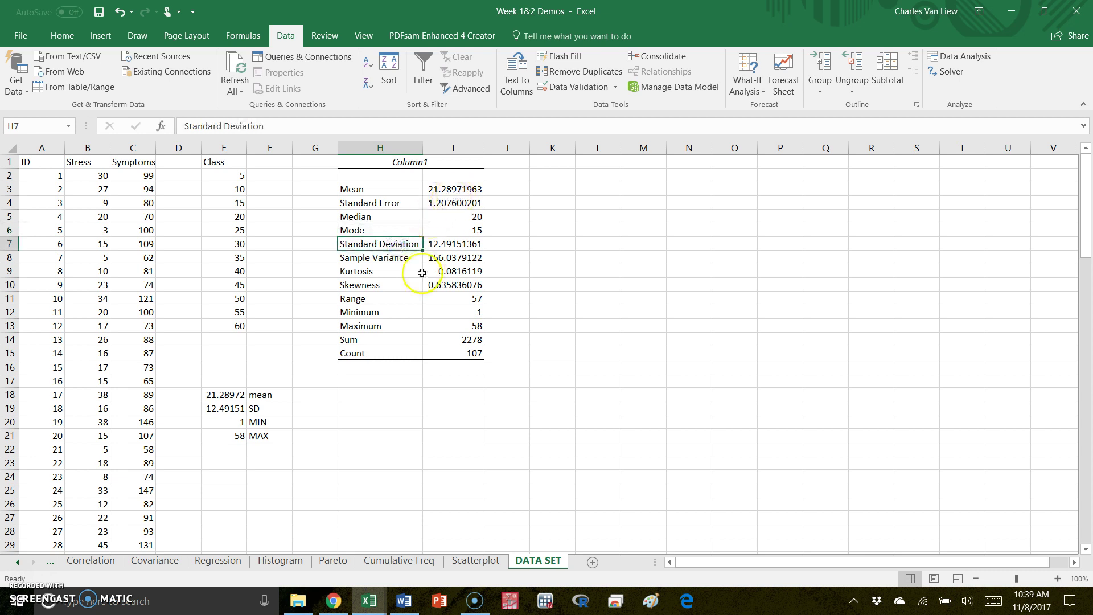
left_click(461, 317)
left_click(468, 329)
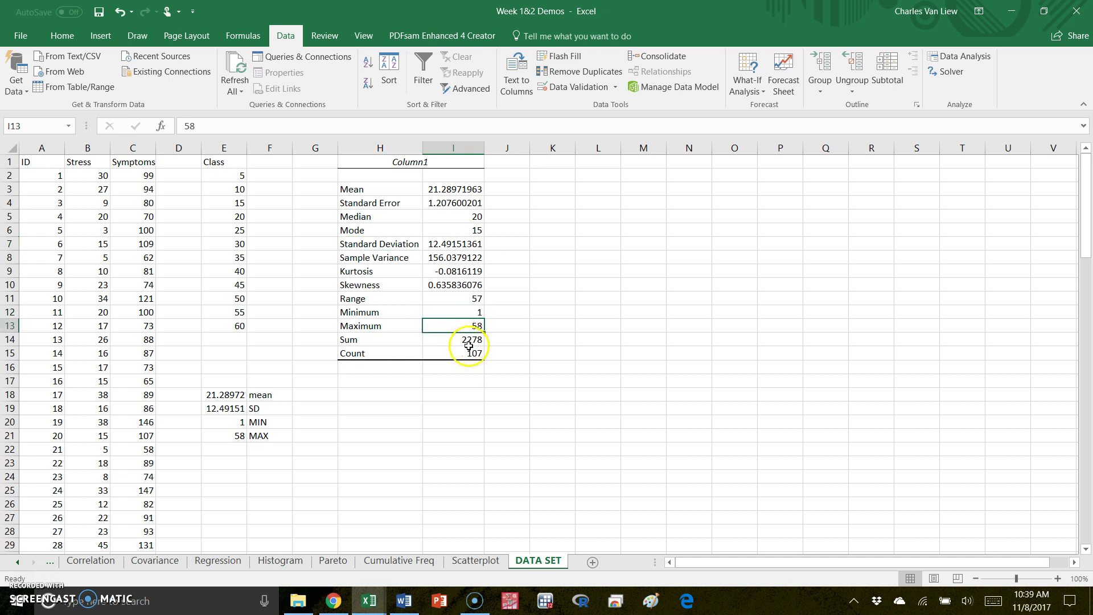
left_click_drag(469, 354, 359, 165)
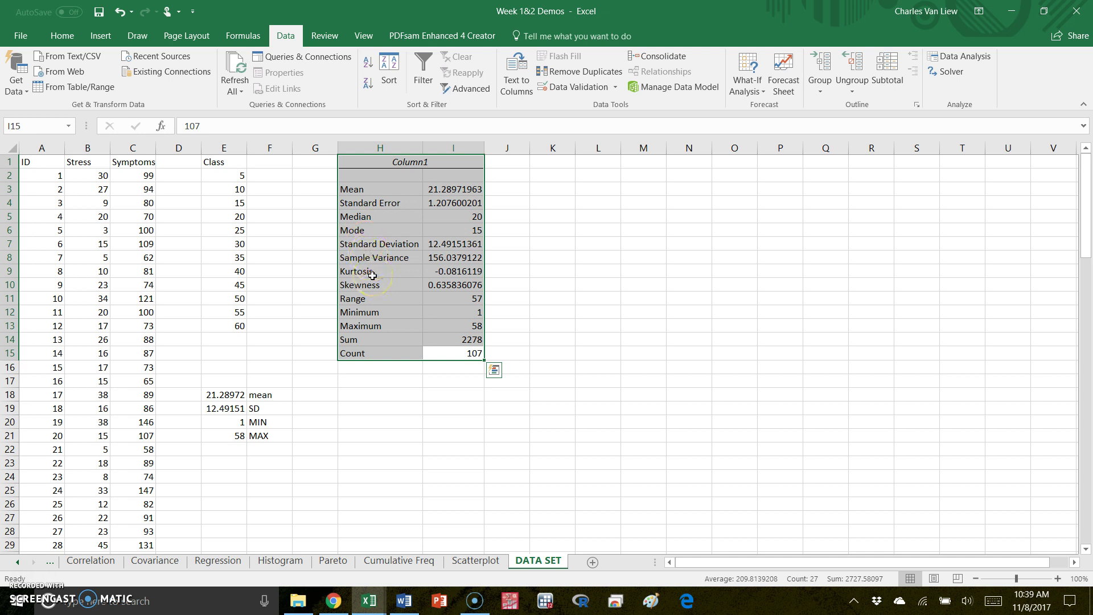
left_click(452, 354)
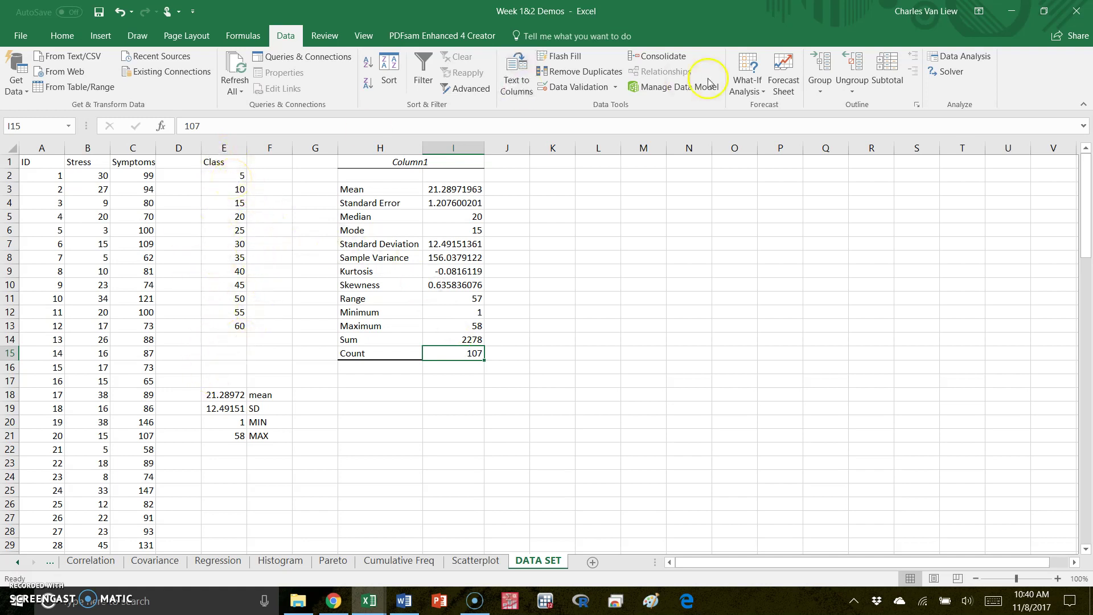
- Start a Histogram analysis using the Stress values as input and bin range E2:E13
left_click(983, 62)
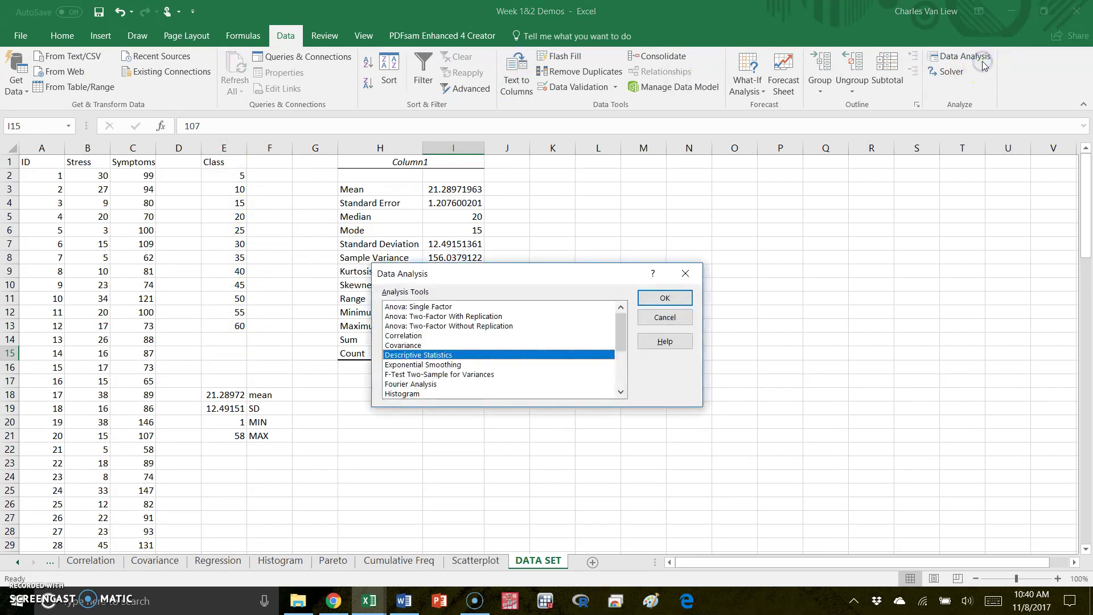
left_click(406, 394)
left_click(665, 298)
left_click_drag(604, 245, 781, 261)
type("stress")
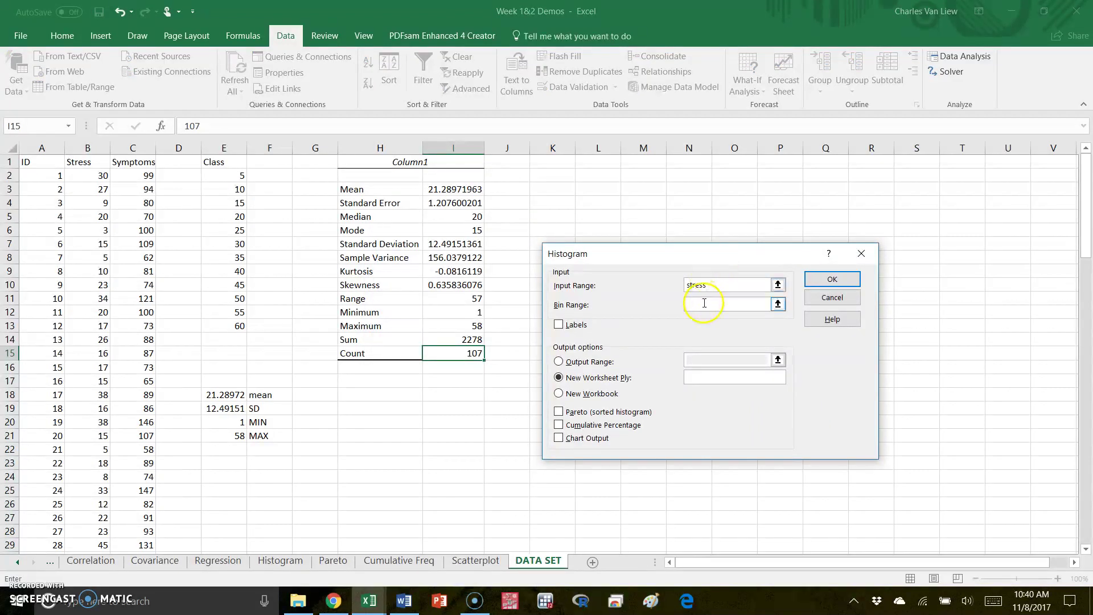
left_click(704, 303)
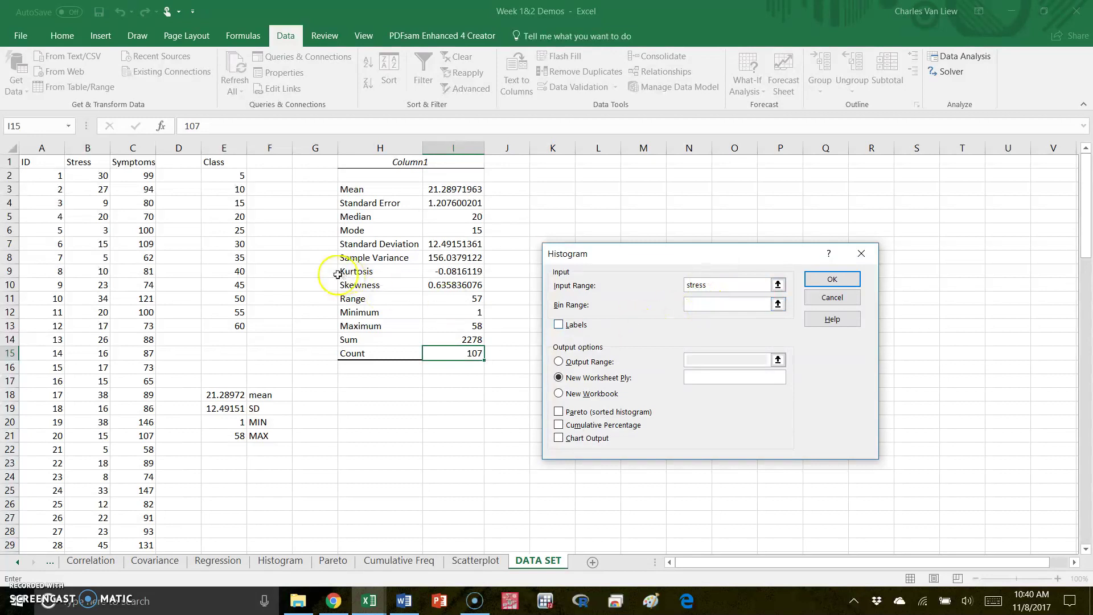
left_click(227, 176)
left_click_drag(227, 175, 222, 322)
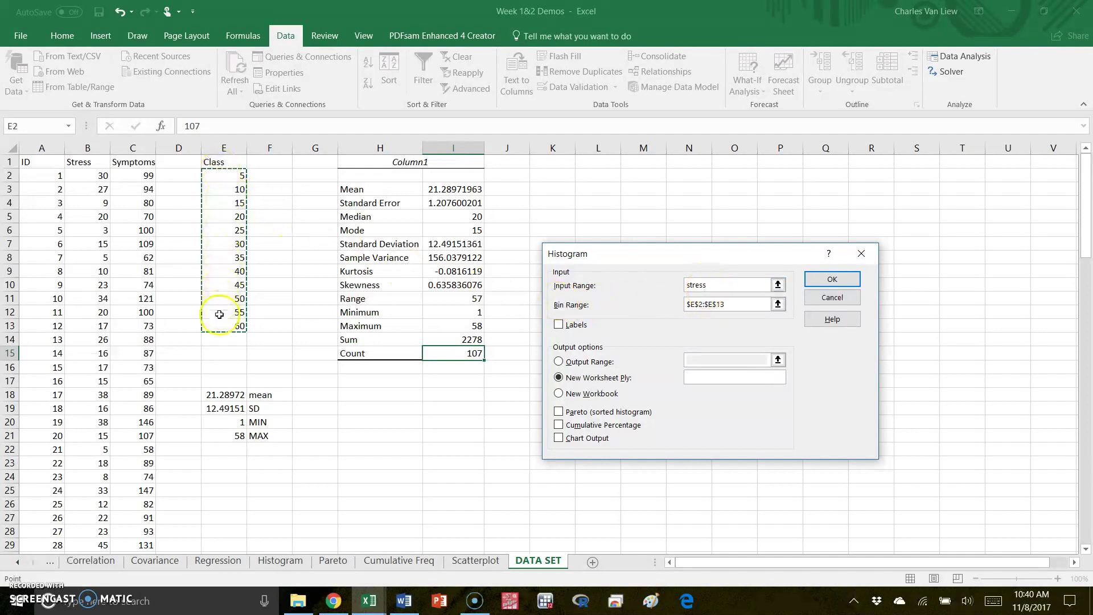
left_click(650, 323)
- Send the histogram output to K1 with Chart Output checked and run it
left_click(559, 362)
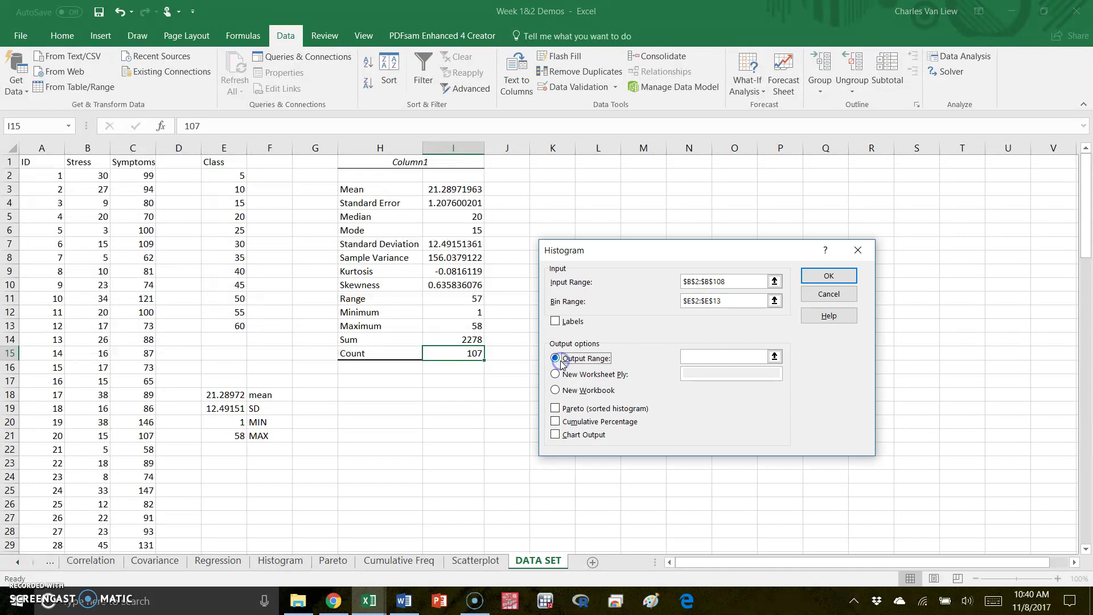
left_click(707, 358)
left_click(553, 163)
left_click(553, 162)
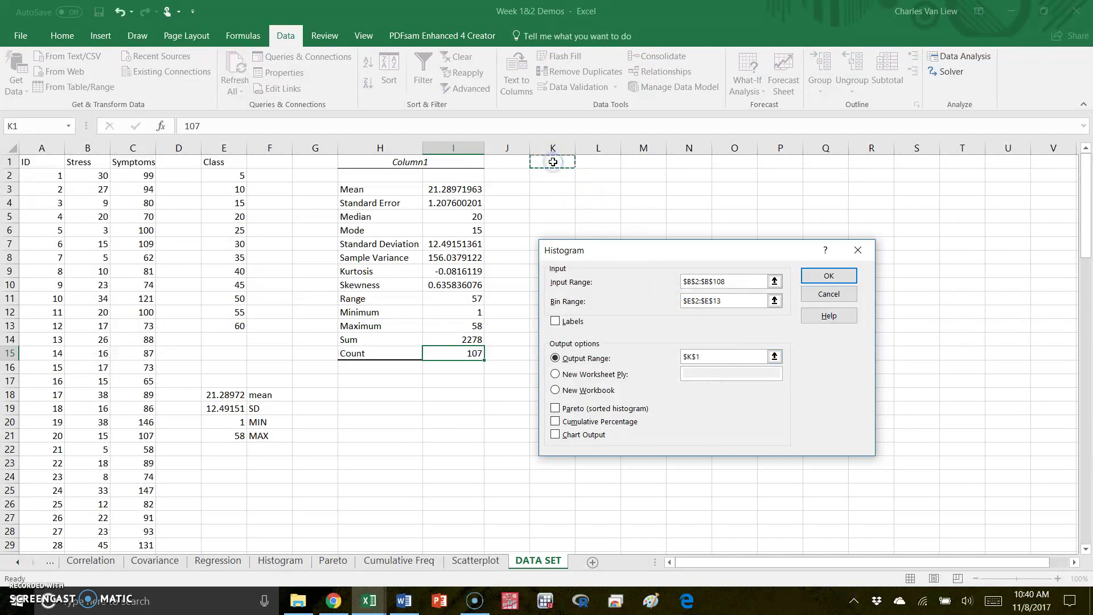
left_click(590, 436)
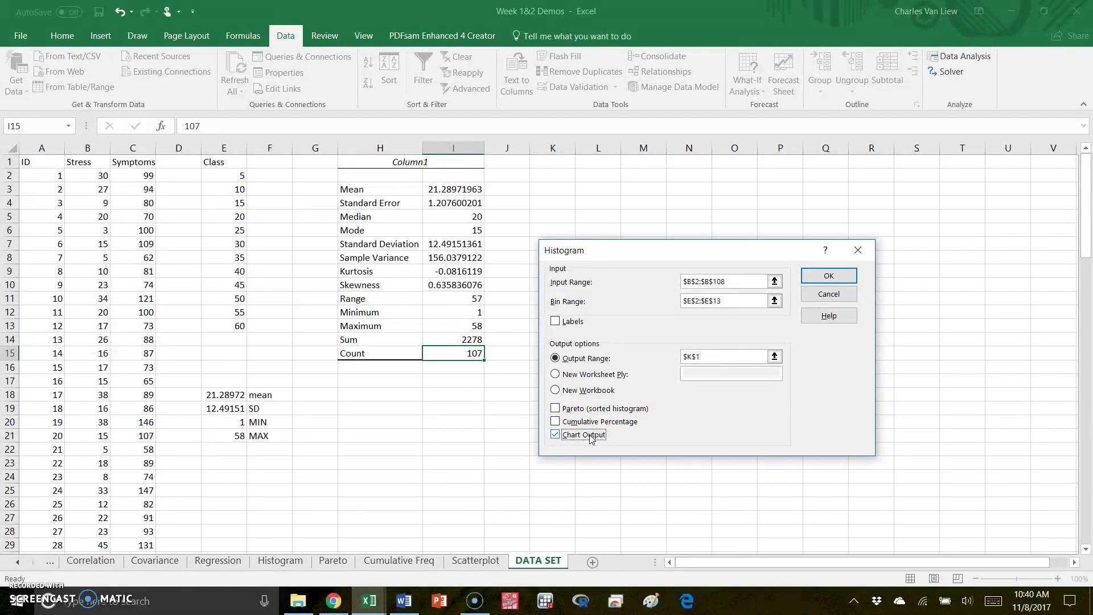
left_click(628, 427)
left_click(827, 277)
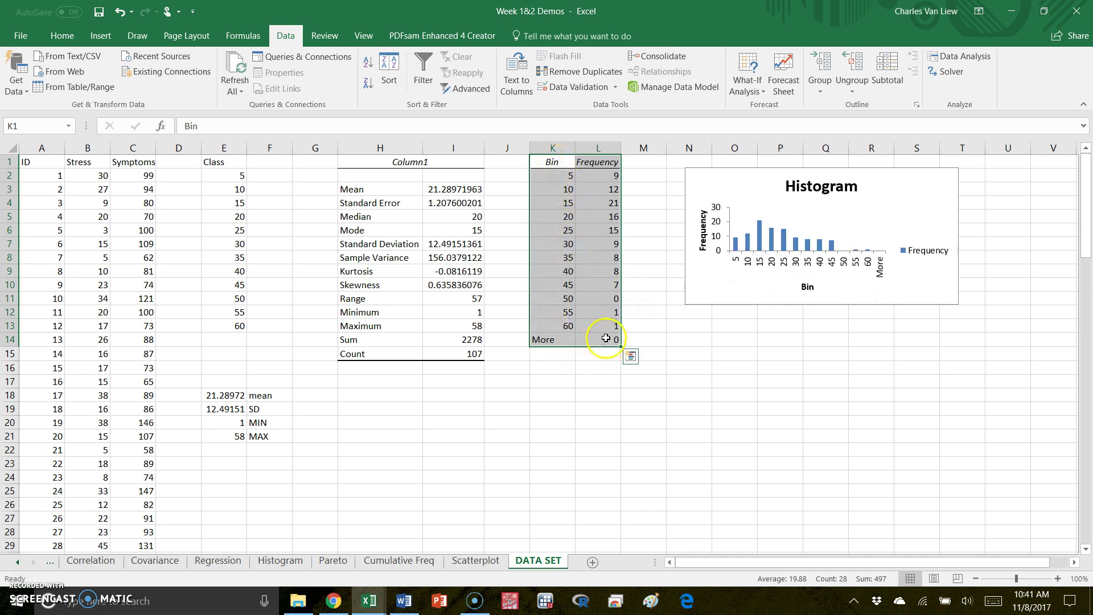
left_click(602, 176)
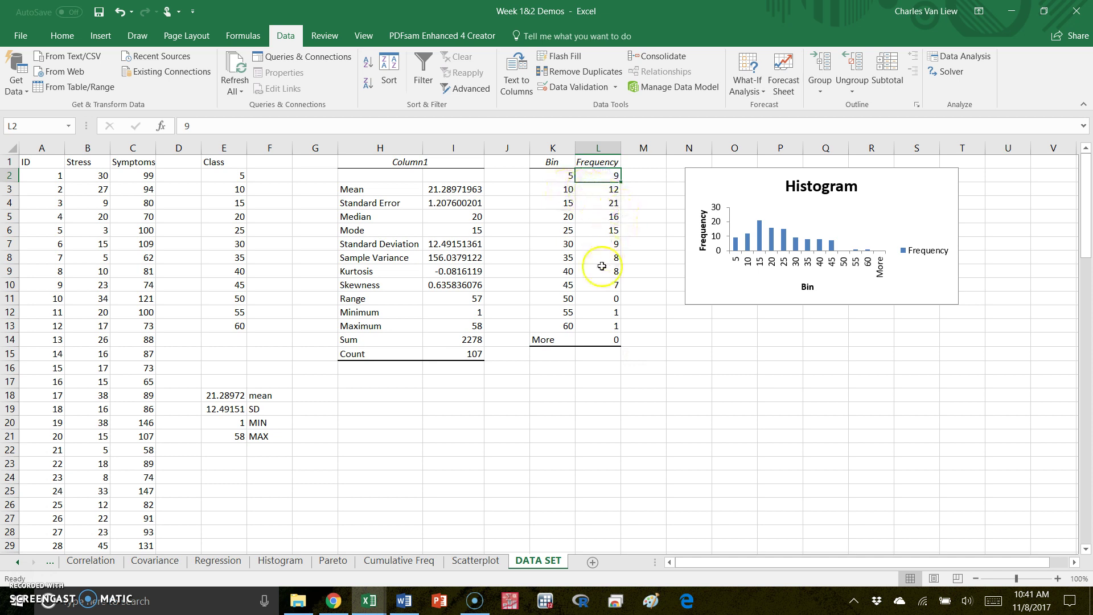
left_click_drag(605, 325, 581, 322)
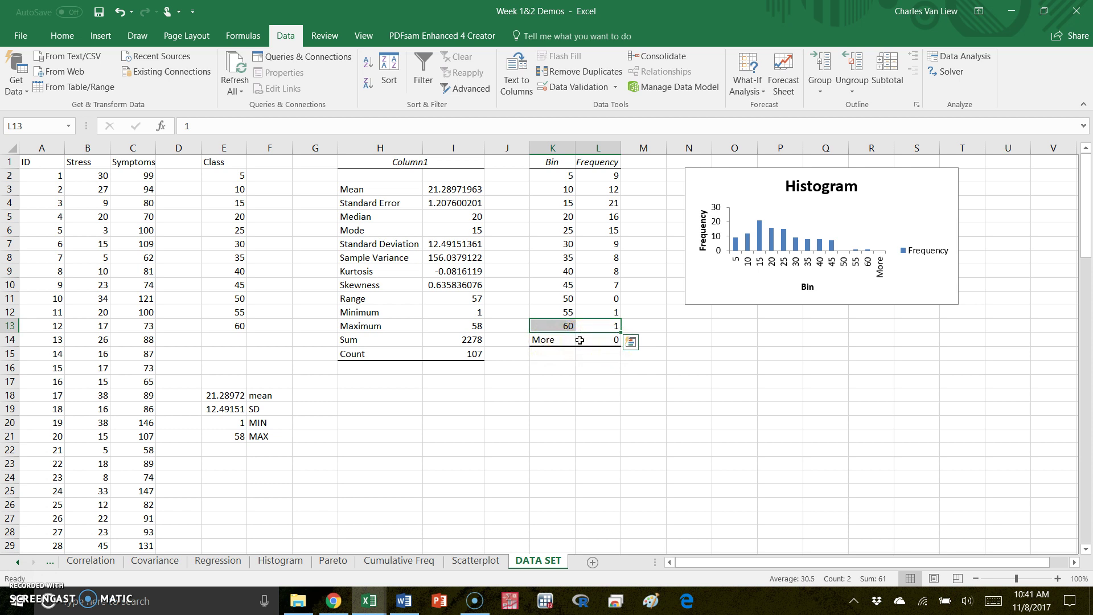
left_click_drag(579, 340, 560, 342)
- Delete the More row K14:L14 from the frequency table, shifting cells up
right_click(560, 342)
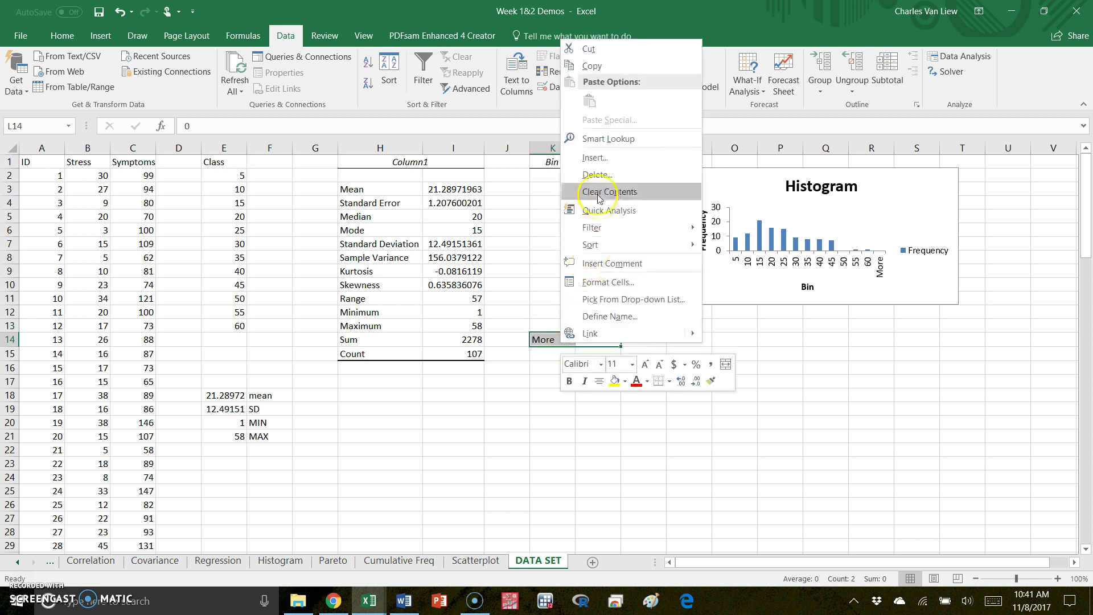
left_click(605, 176)
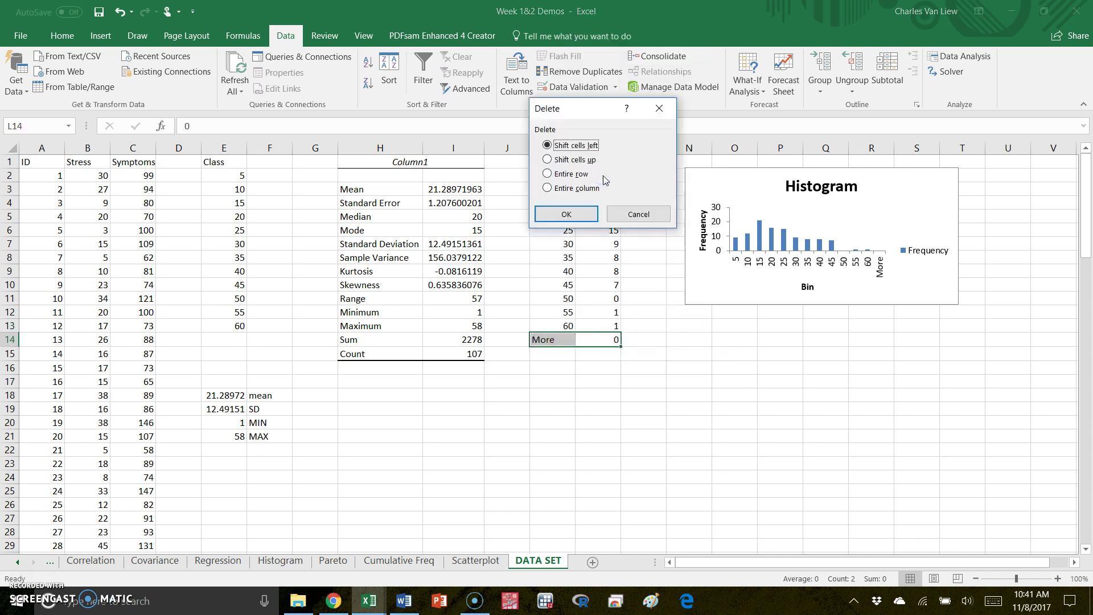
left_click(575, 159)
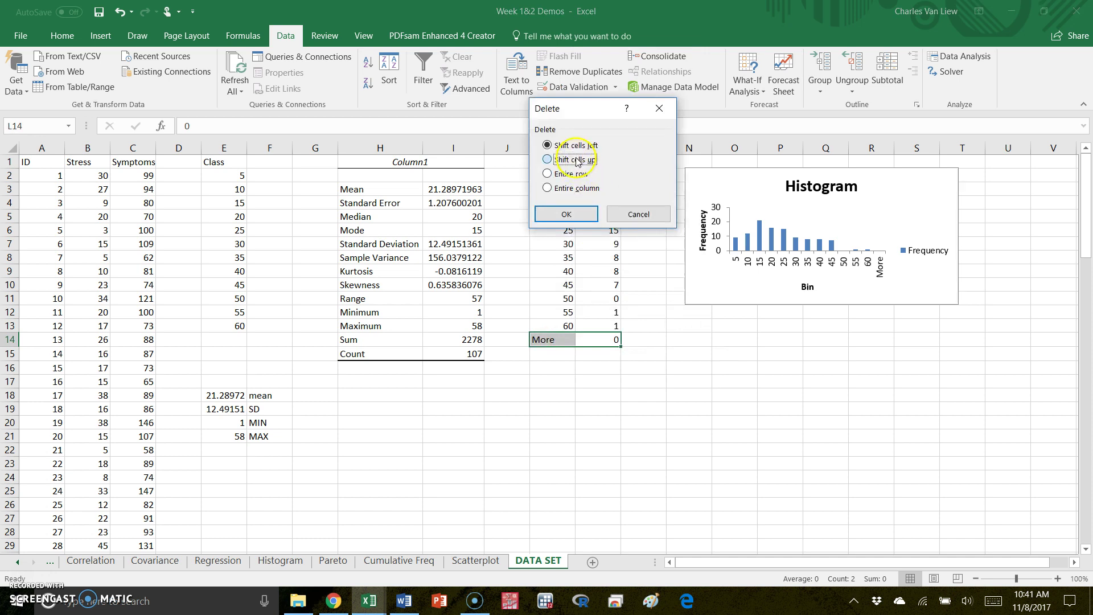
left_click(579, 217)
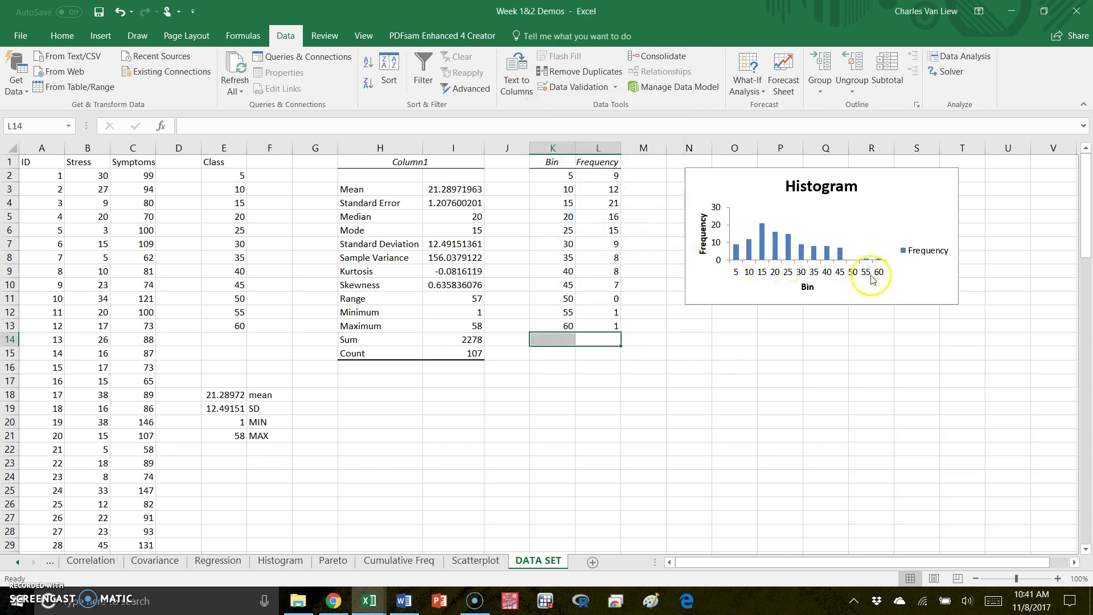
- Enlarge the histogram chart downward, leftward and wider to the right
left_click(689, 299)
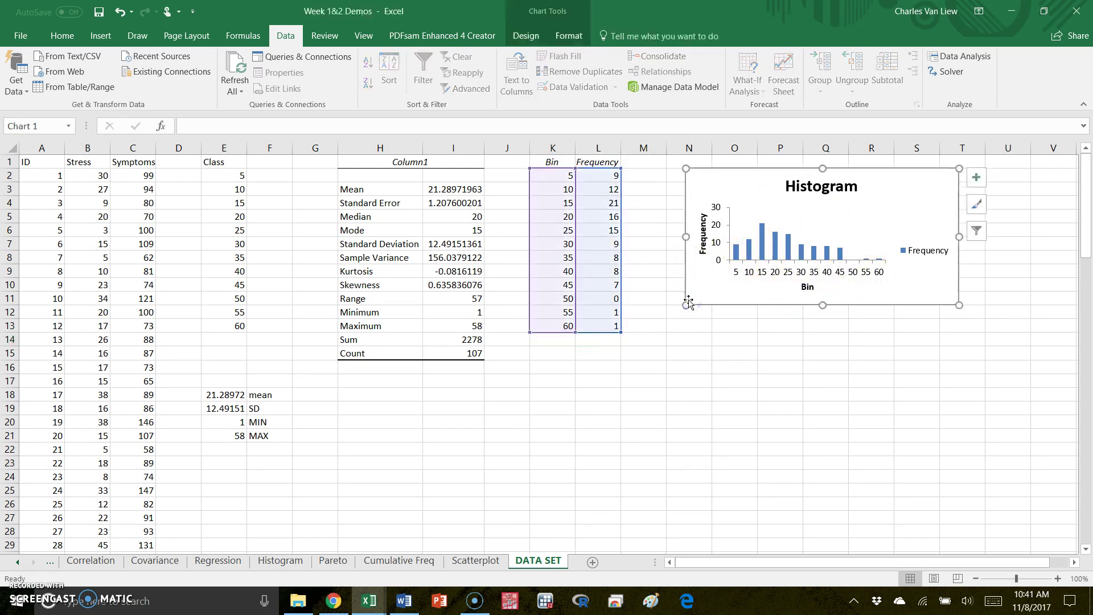
left_click_drag(687, 304, 634, 430)
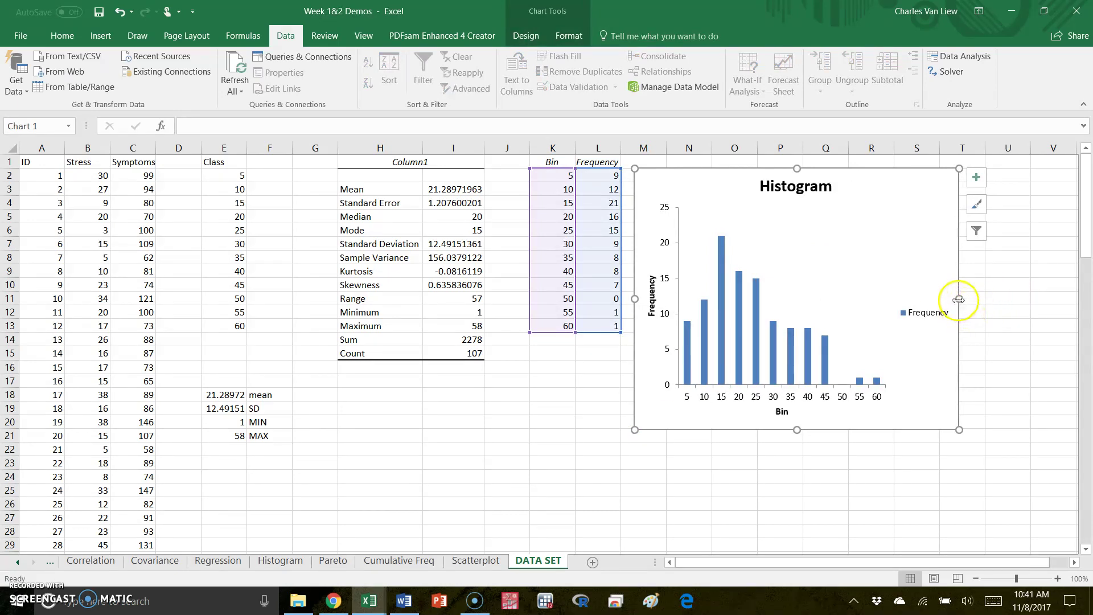
left_click_drag(960, 296, 993, 294)
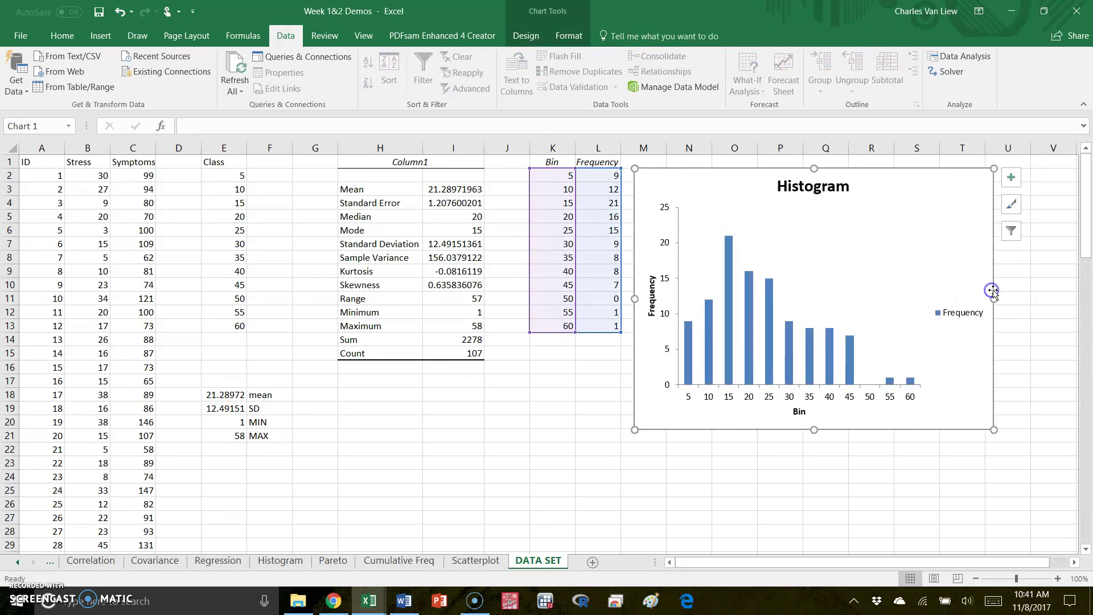
- Change the horizontal axis title from Bin to 'Stress' and close the formatting pane
double_click(800, 412)
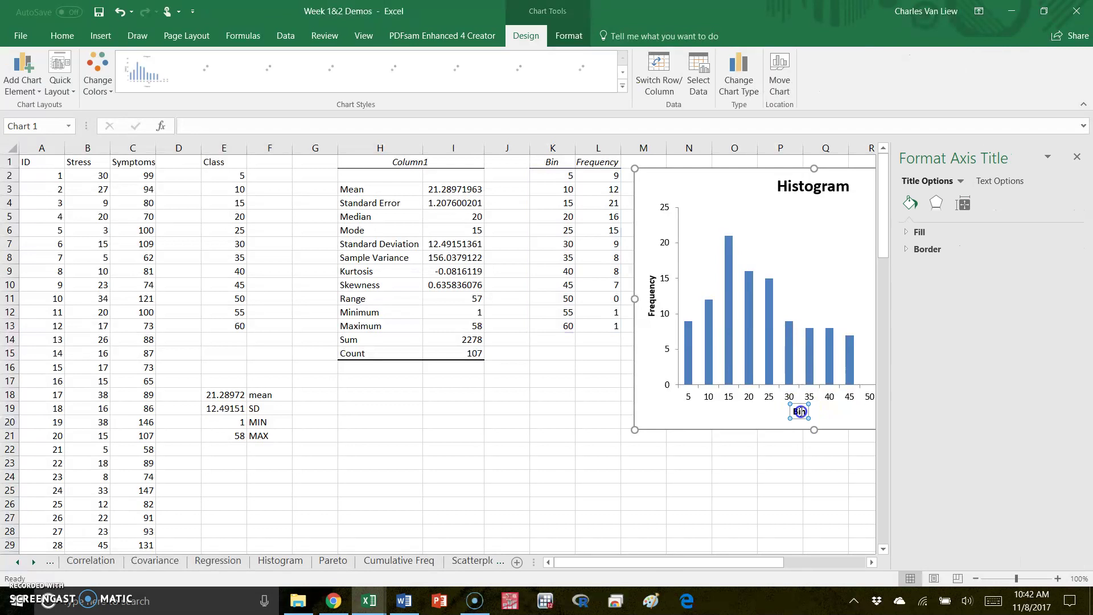
type("Stress")
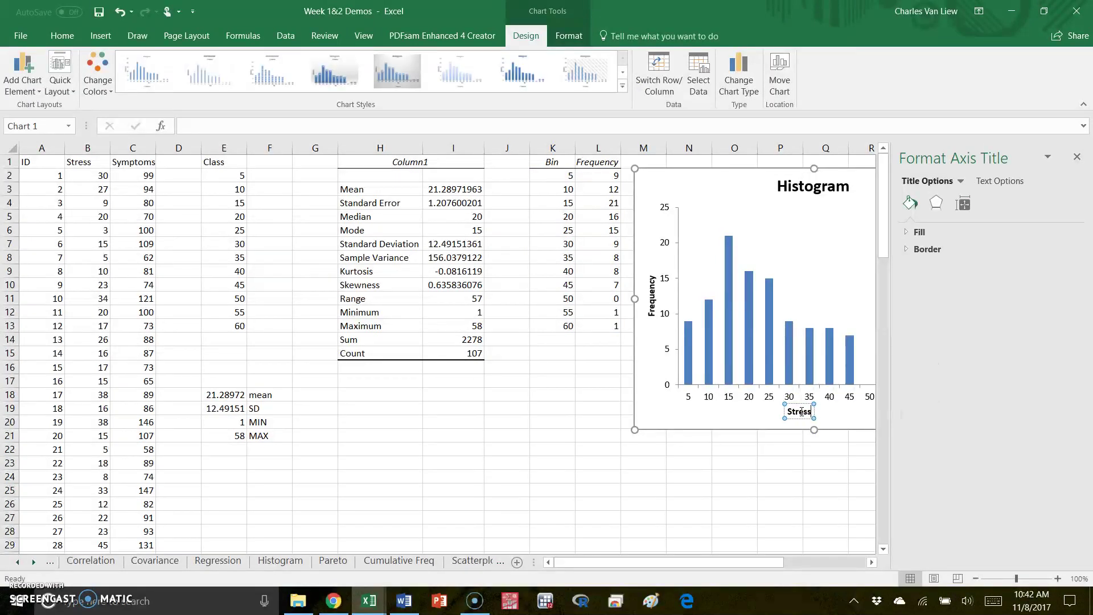
key("Return")
left_click(752, 476)
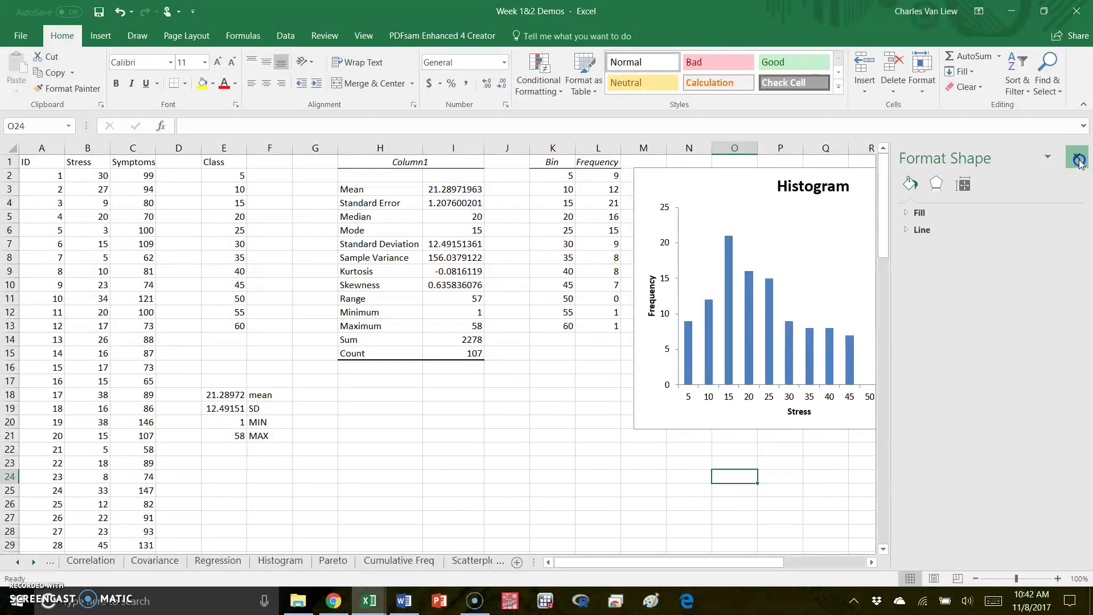
left_click(1076, 156)
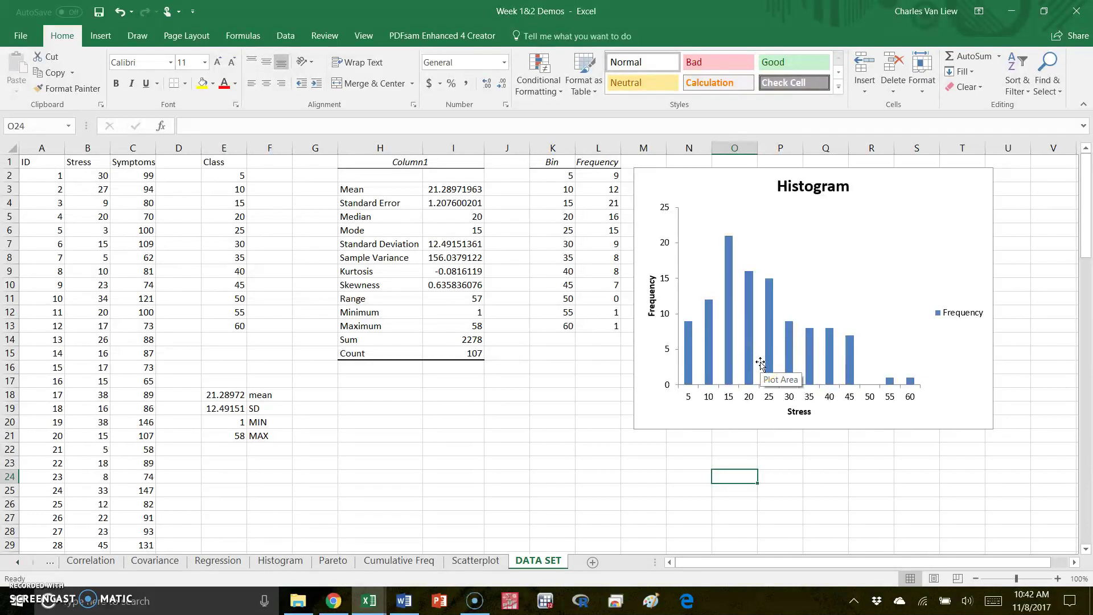
- Set the Frequency bar series gap width to 0% so the bars touch
left_click(731, 308)
right_click(732, 324)
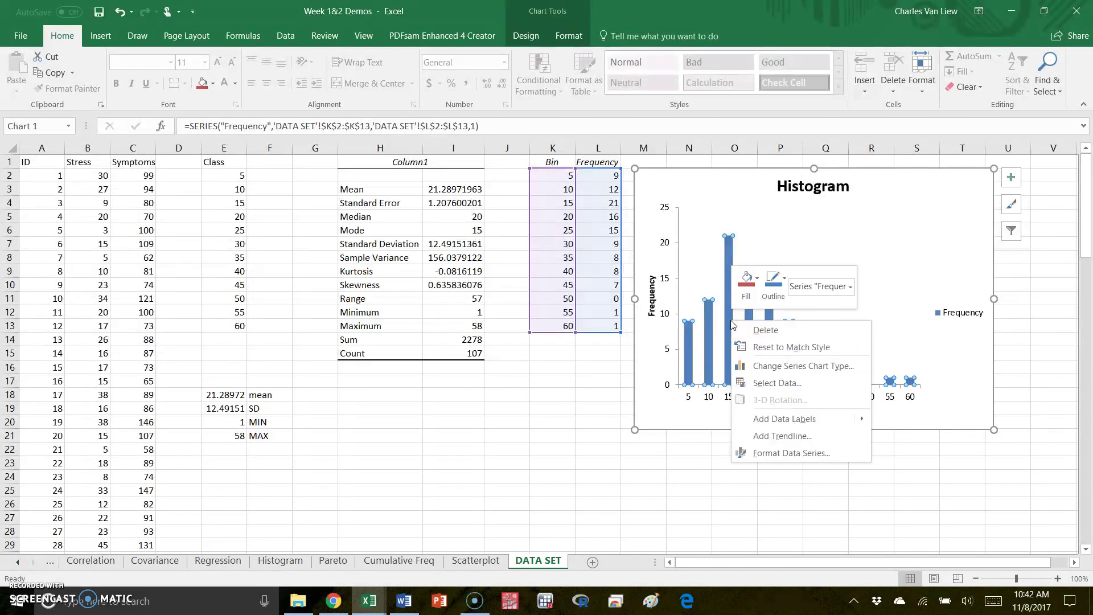
left_click(795, 454)
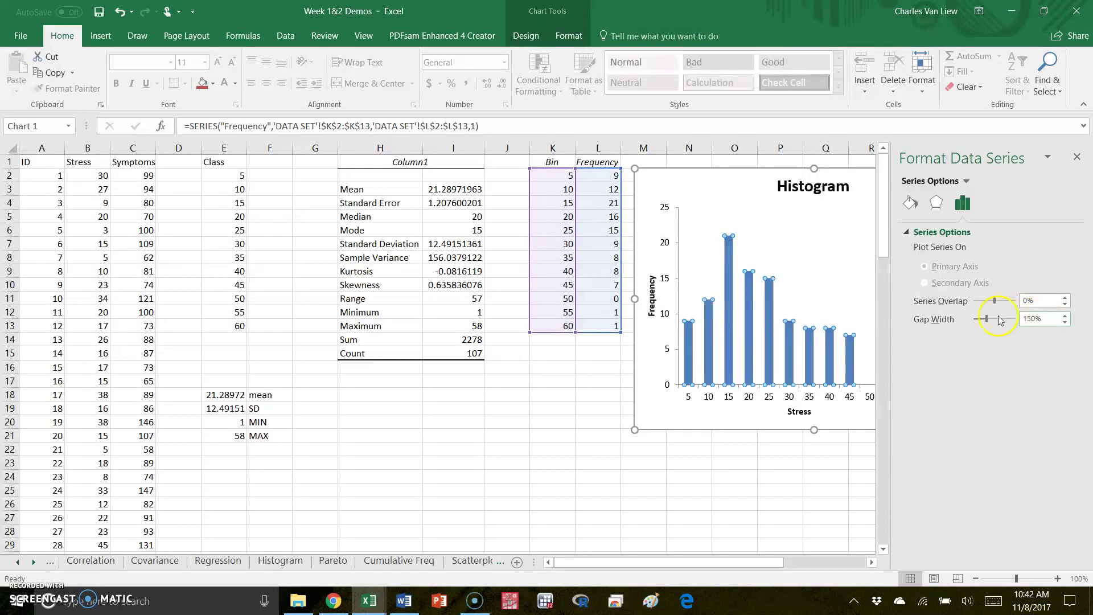
left_click_drag(987, 321, 974, 324)
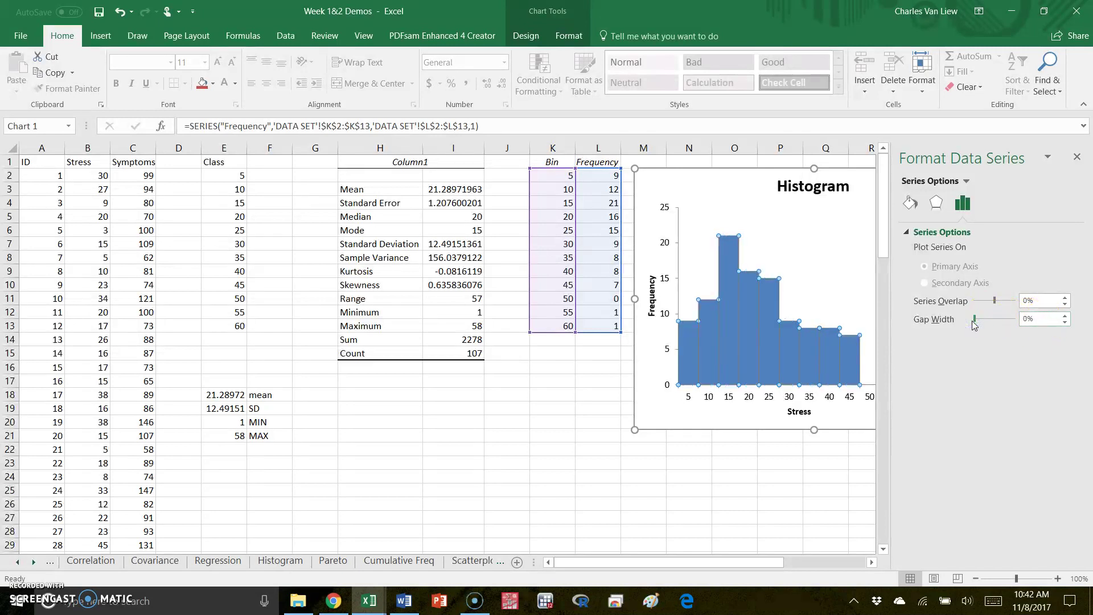
- Give the bars a solid white border 1.5 pt wide
left_click(937, 204)
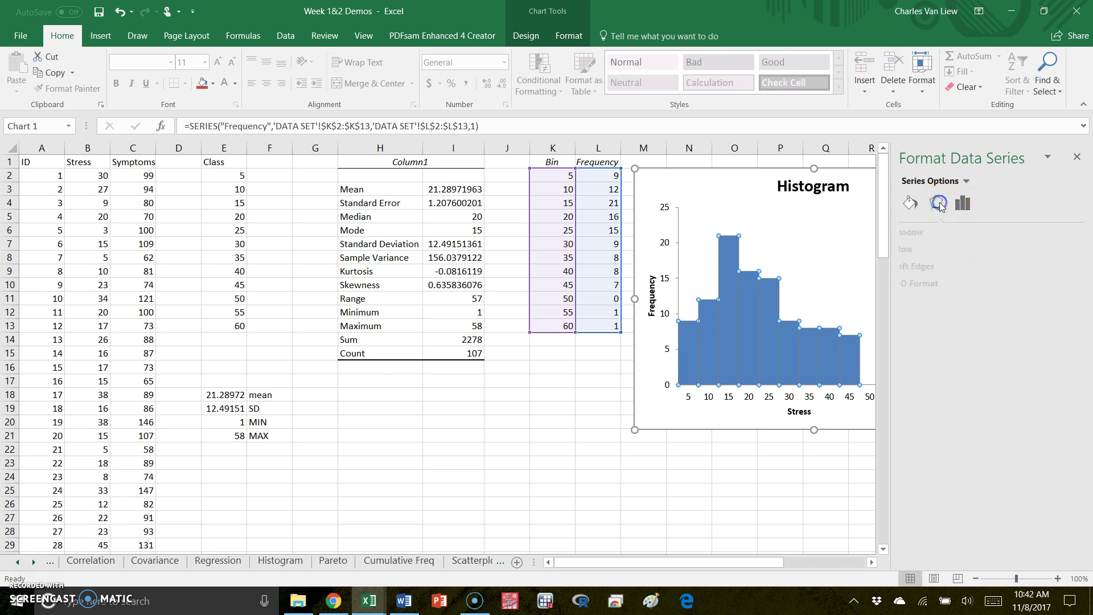
left_click(911, 203)
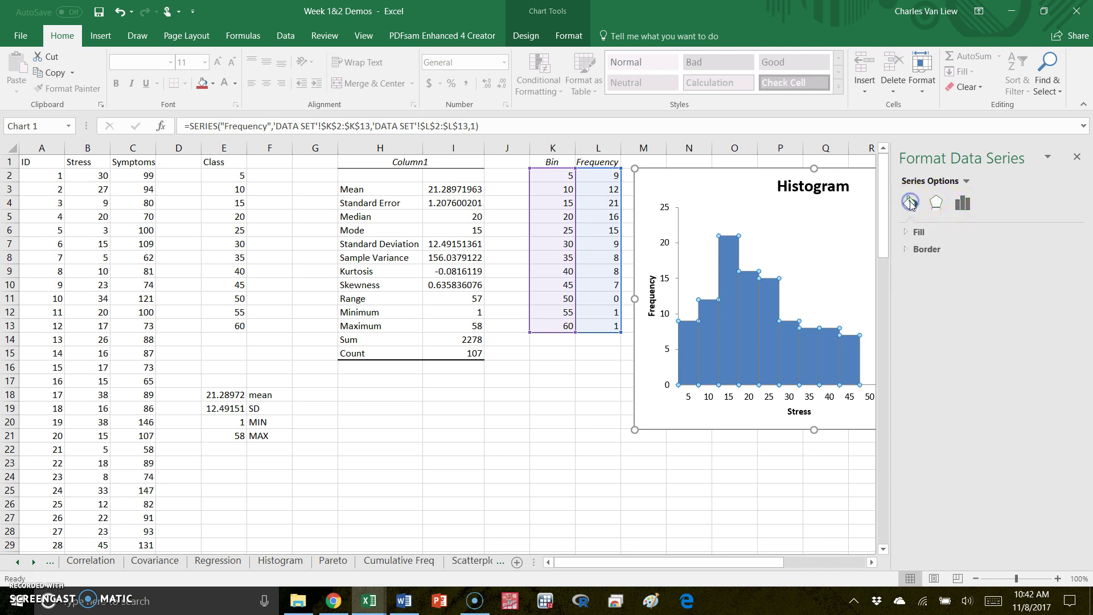
left_click(927, 253)
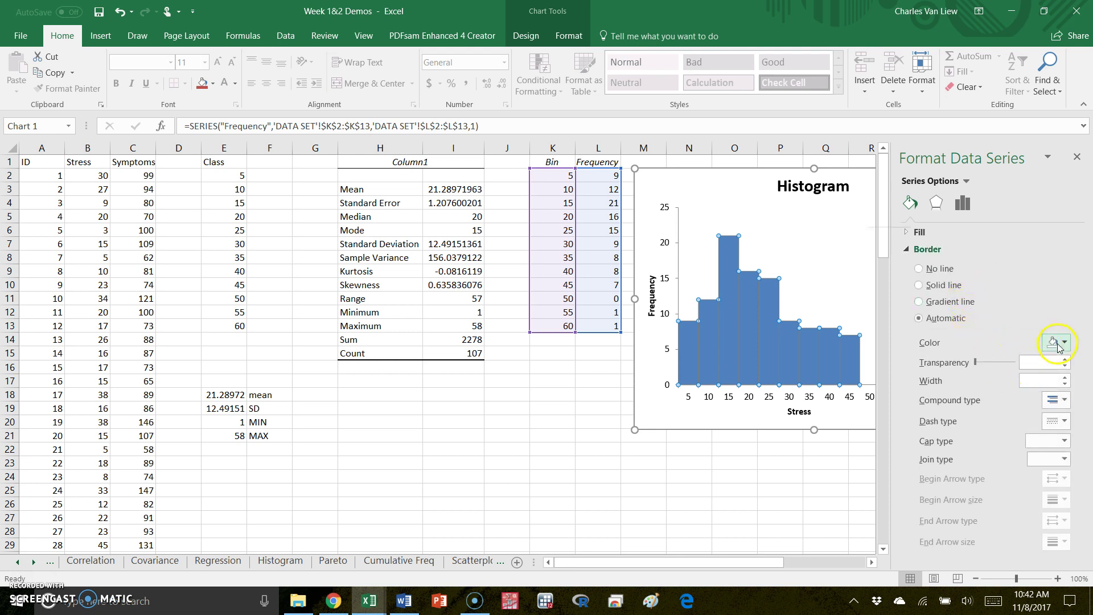
left_click(919, 285)
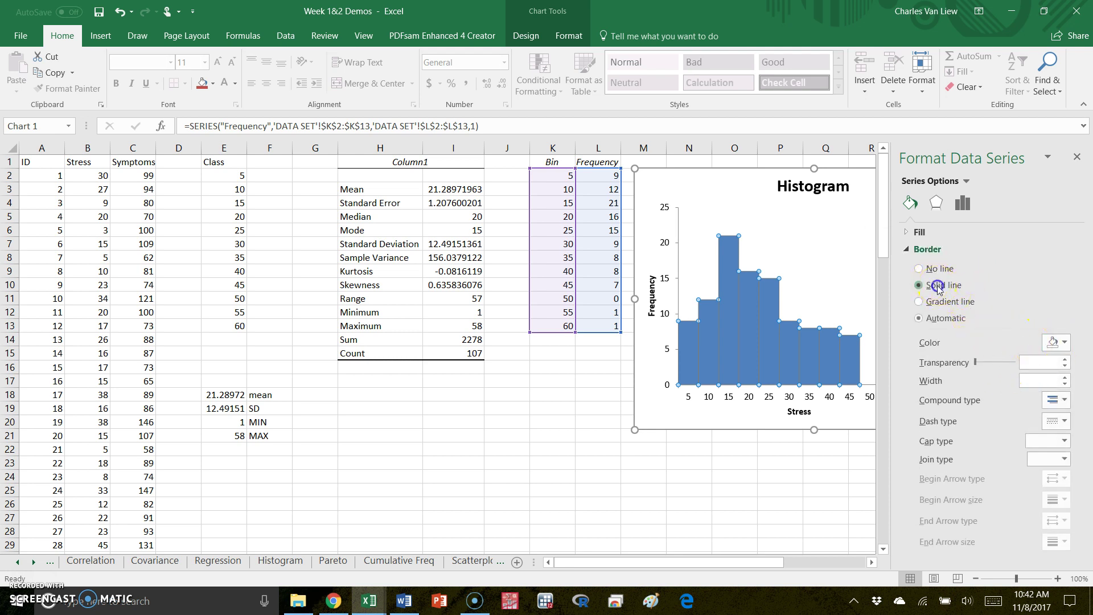
left_click(1056, 342)
left_click(983, 373)
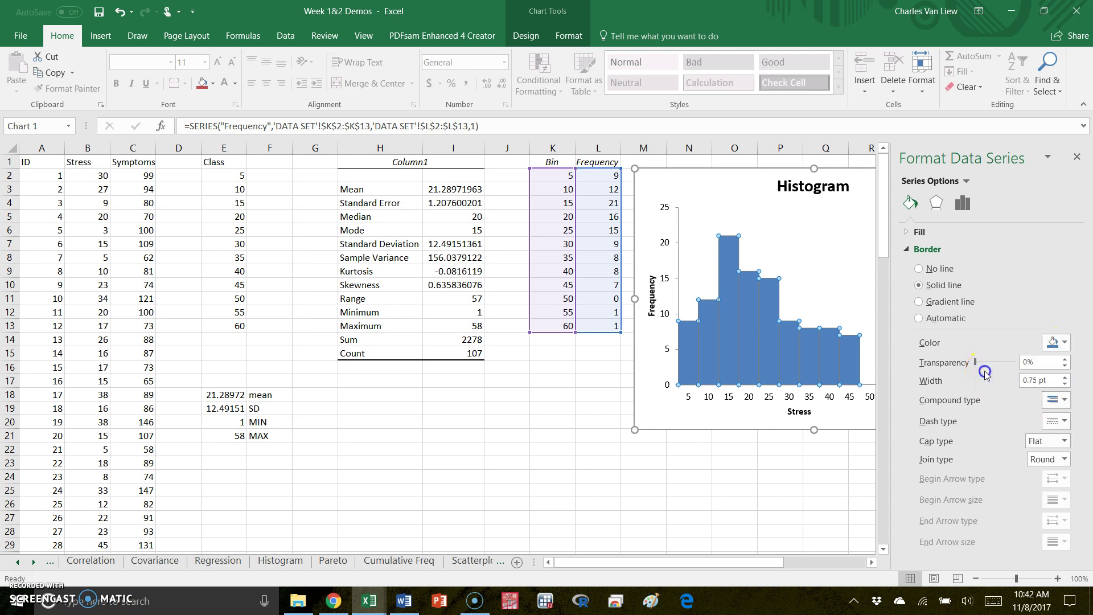
left_click(1065, 377)
left_click(1065, 377)
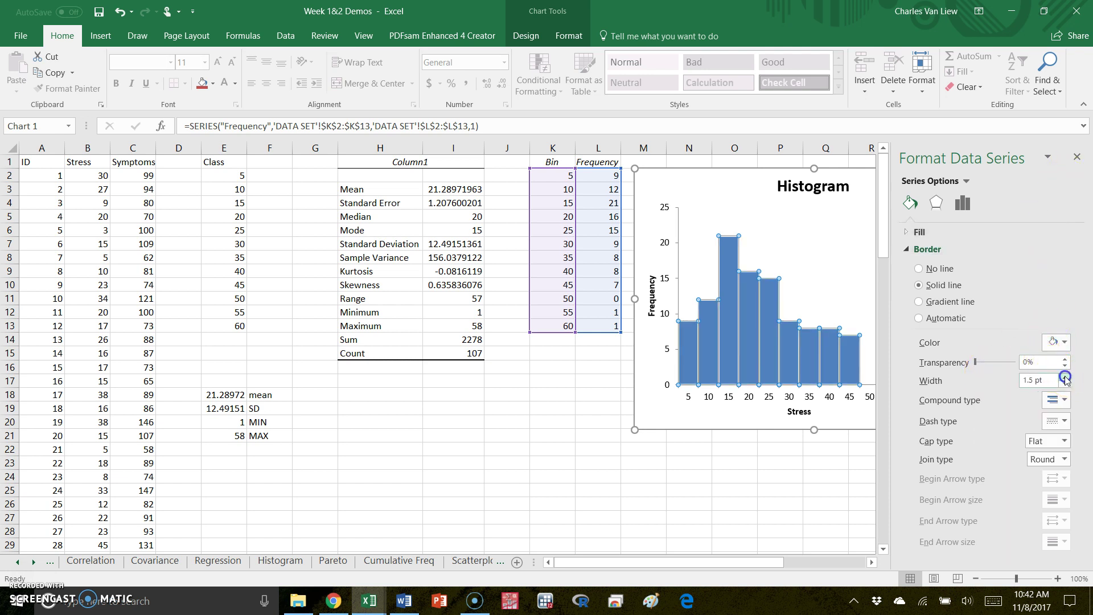
- Close the Format pane and delete the histogram's Frequency legend
left_click(1078, 163)
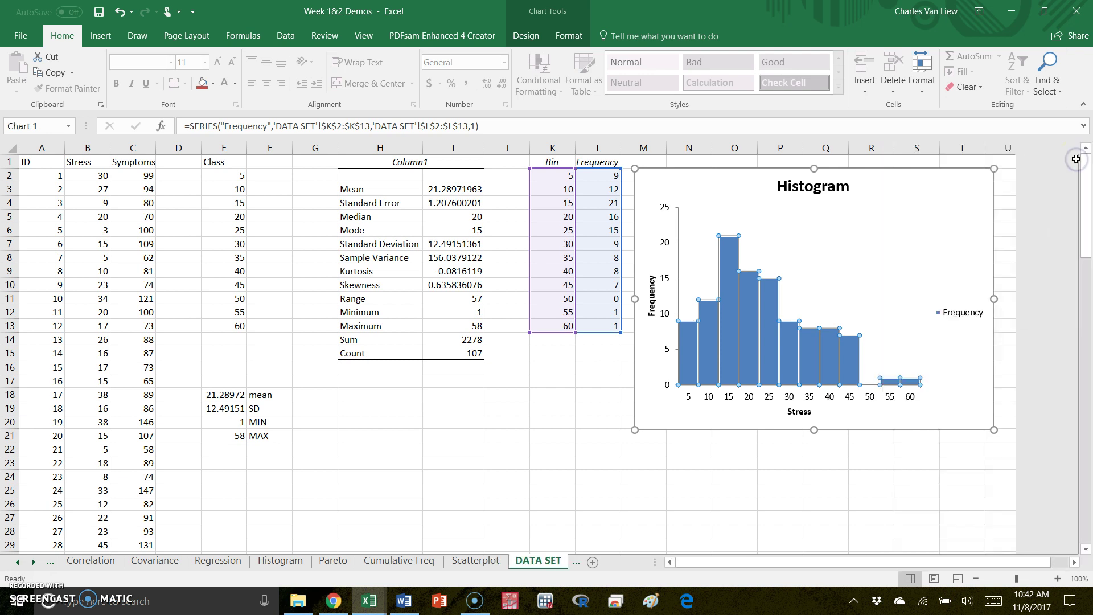
left_click(956, 437)
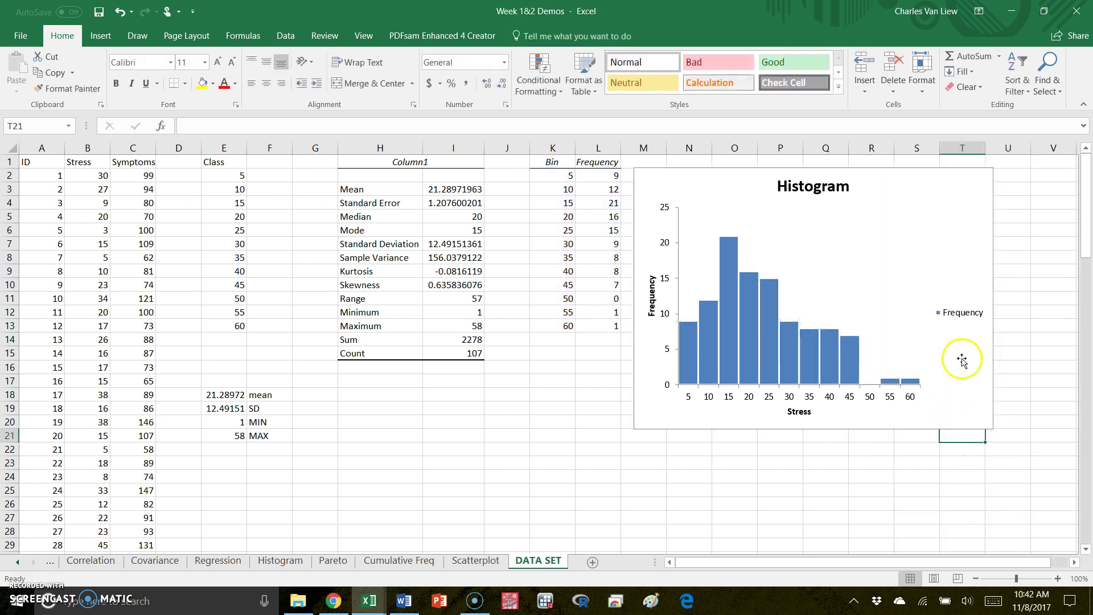
left_click(961, 313)
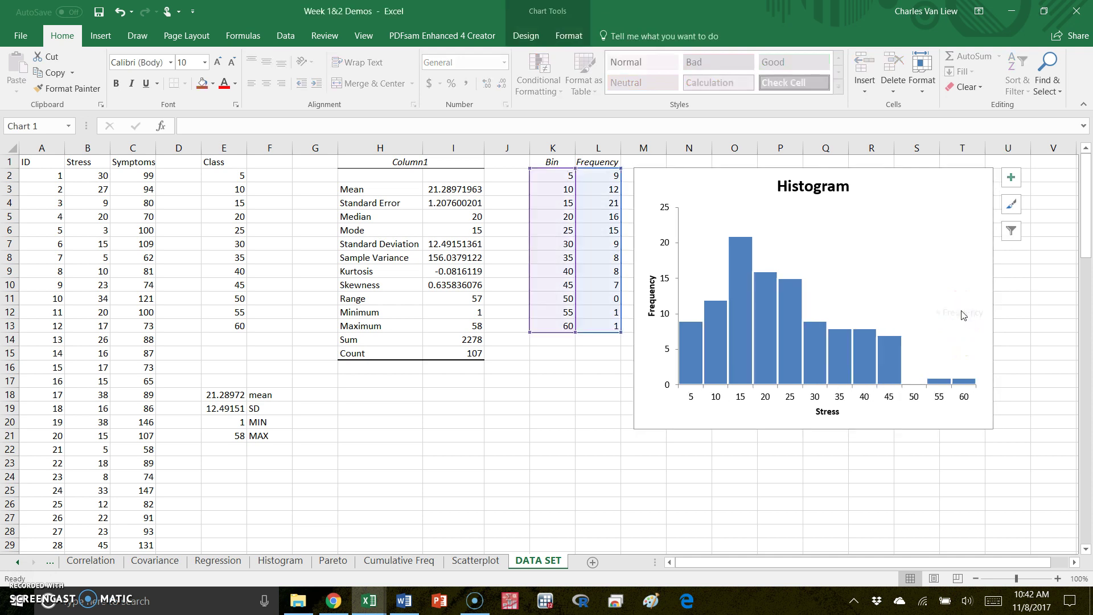
key("Delete")
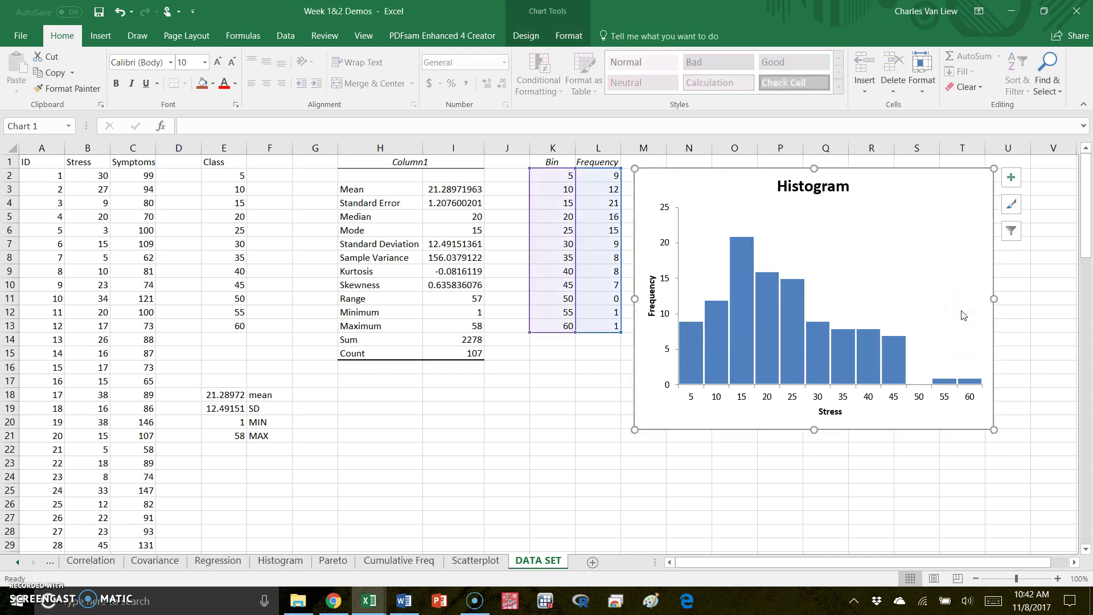
left_click(776, 512)
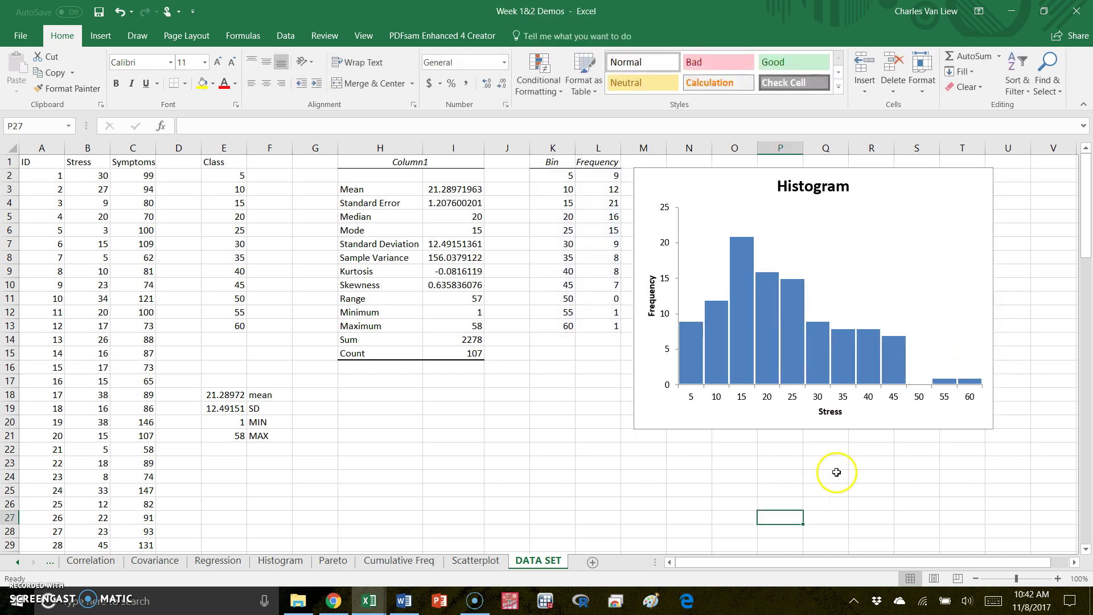